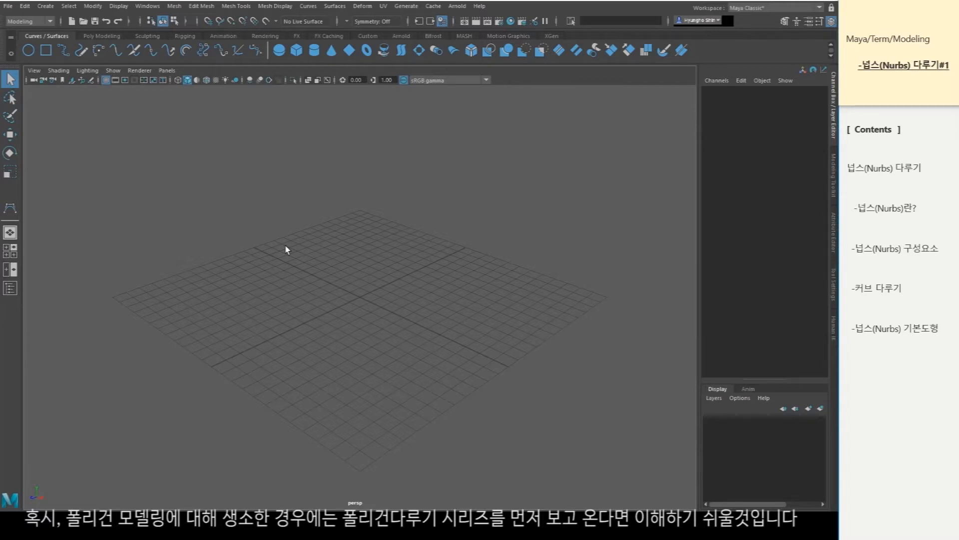
- Detach the NURBS primitives list as a floating window and create a NURBS sphere at the origin
{"action": "left_click", "coordinate": [46, 7]}
{"action": "mouse_move", "coordinate": [125, 31]}
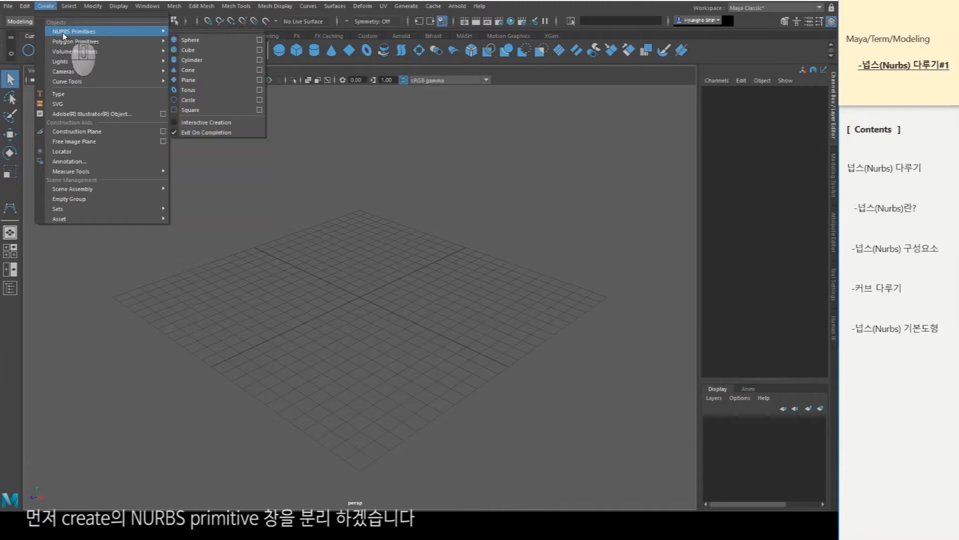
{"action": "left_click", "coordinate": [189, 33]}
{"action": "left_click_drag", "start_coordinate": [200, 34], "coordinate": [80, 268]}
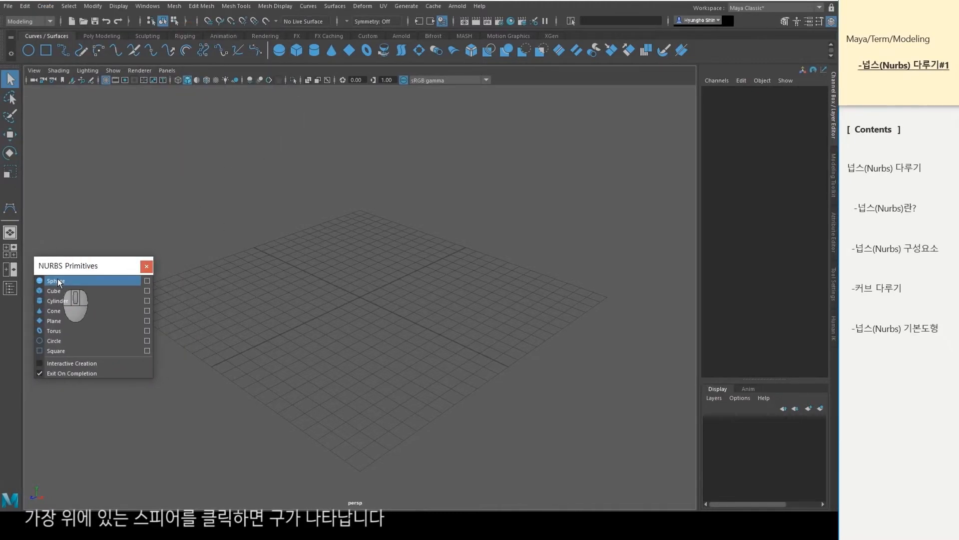
{"action": "left_click", "coordinate": [56, 281]}
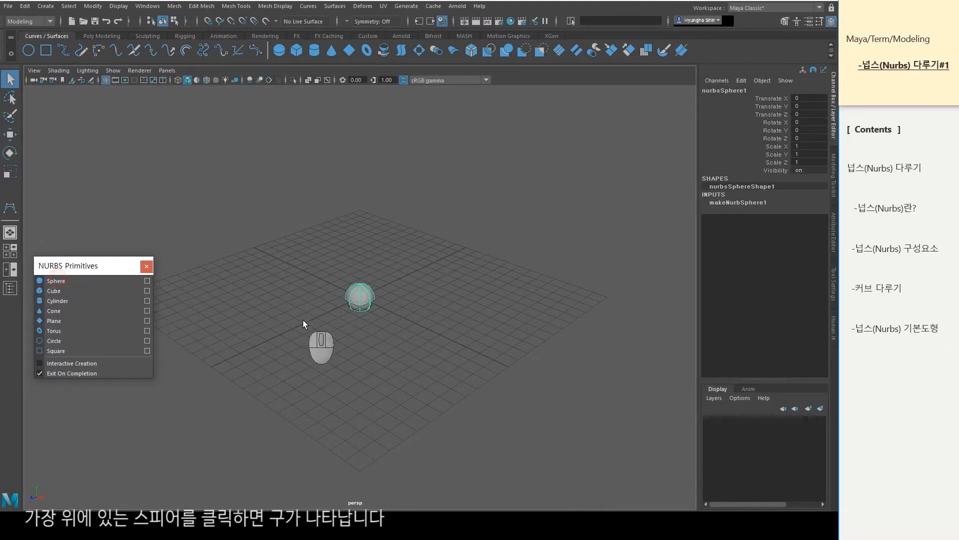
{"action": "scroll", "coordinate": [349, 334], "scroll_direction": "up", "scroll_amount": 4}
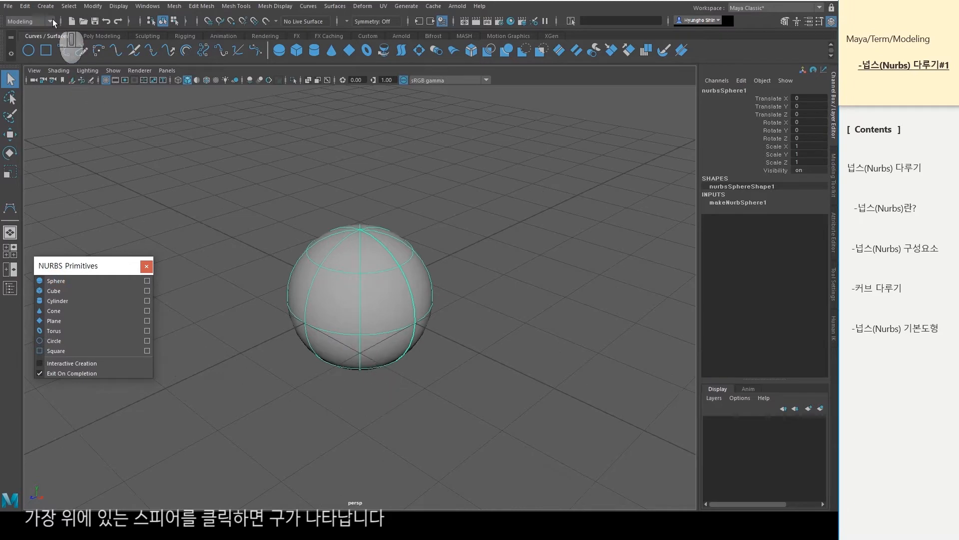
- Create a polygon sphere and move it about 2.49 units along X so it sits beside the NURBS sphere
{"action": "left_click", "coordinate": [46, 6]}
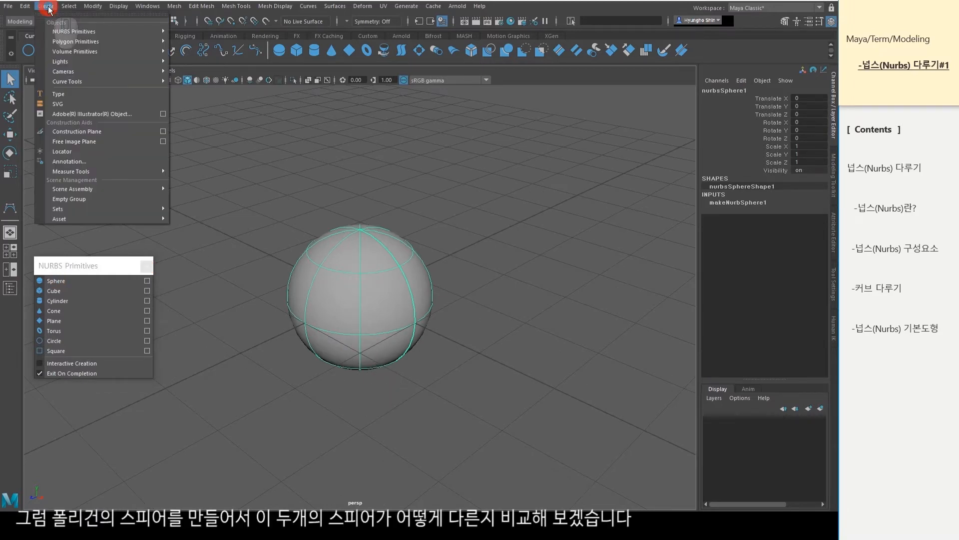
{"action": "mouse_move", "coordinate": [133, 42]}
{"action": "left_click", "coordinate": [195, 50]}
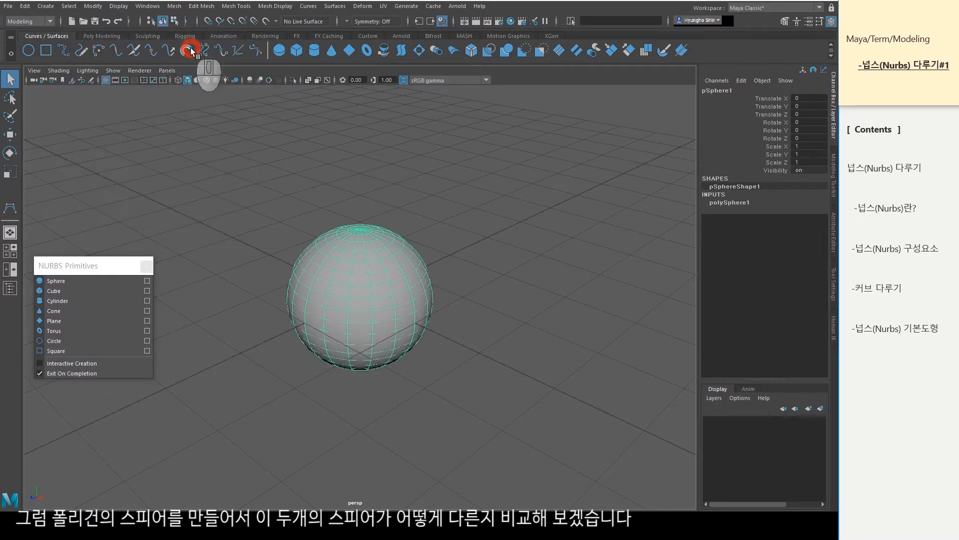
{"action": "key", "text": "w"}
{"action": "left_click_drag", "start_coordinate": [406, 325], "coordinate": [563, 394]}
{"action": "left_click_drag", "start_coordinate": [574, 281], "coordinate": [570, 194], "text": "alt"}
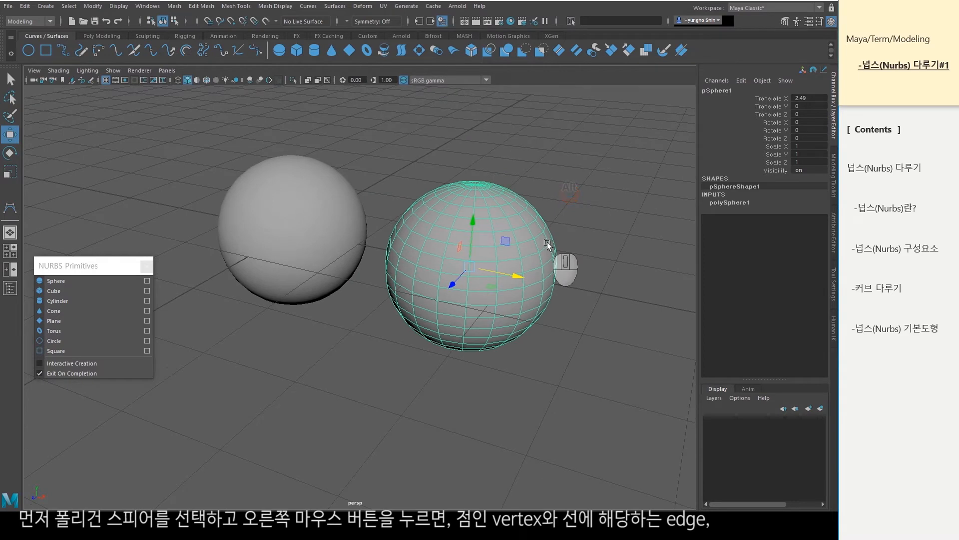
- Compare the component types offered for the polygon and NURBS spheres, and show the NURBS sphere's surface patches
{"action": "right_click", "coordinate": [466, 254]}
{"action": "mouse_move", "coordinate": [467, 256]}
{"action": "right_mouse_down"}
{"action": "mouse_move", "coordinate": [428, 231]}
{"action": "mouse_move", "coordinate": [458, 199]}
{"action": "mouse_move", "coordinate": [468, 259]}
{"action": "right_mouse_up"}
{"action": "left_click", "coordinate": [288, 216]}
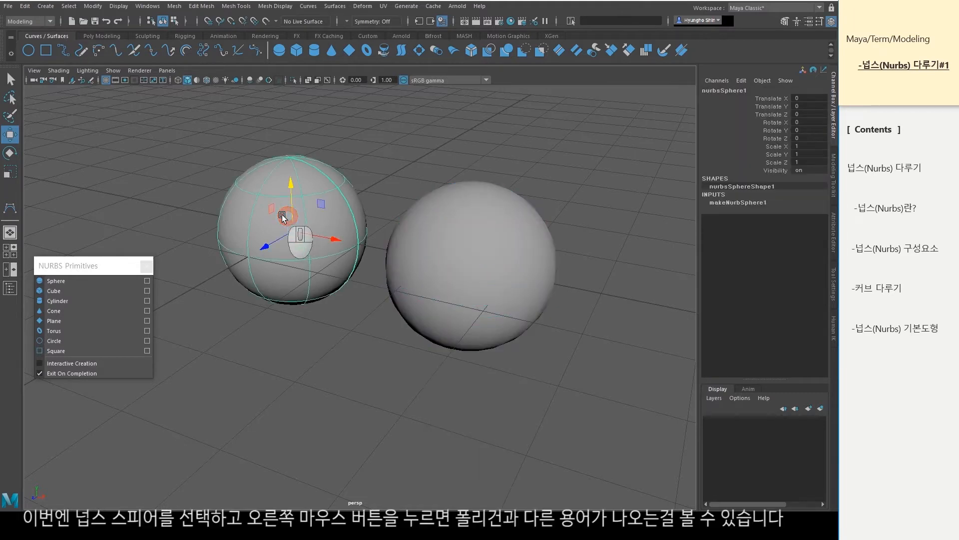
{"action": "right_click", "coordinate": [283, 216]}
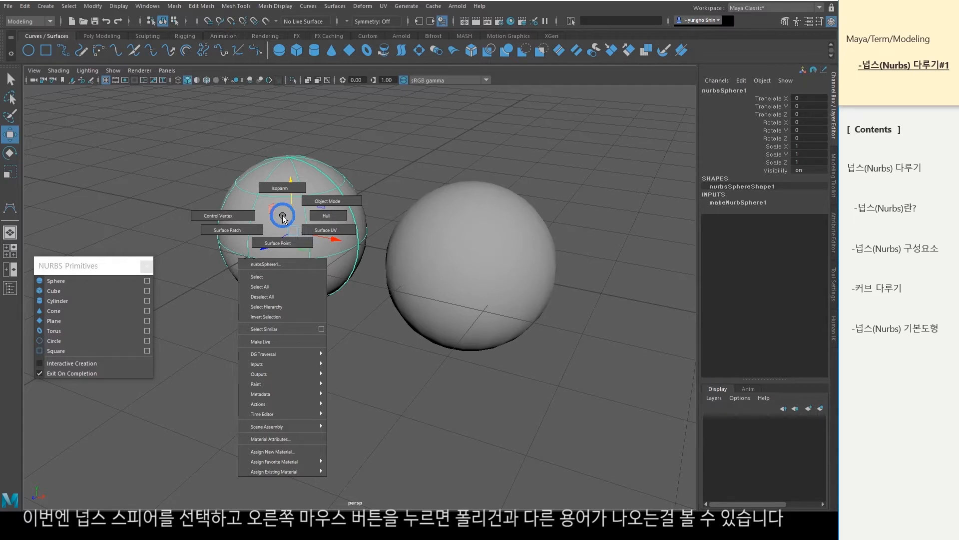
{"action": "right_click_drag", "start_coordinate": [283, 215], "coordinate": [229, 238]}
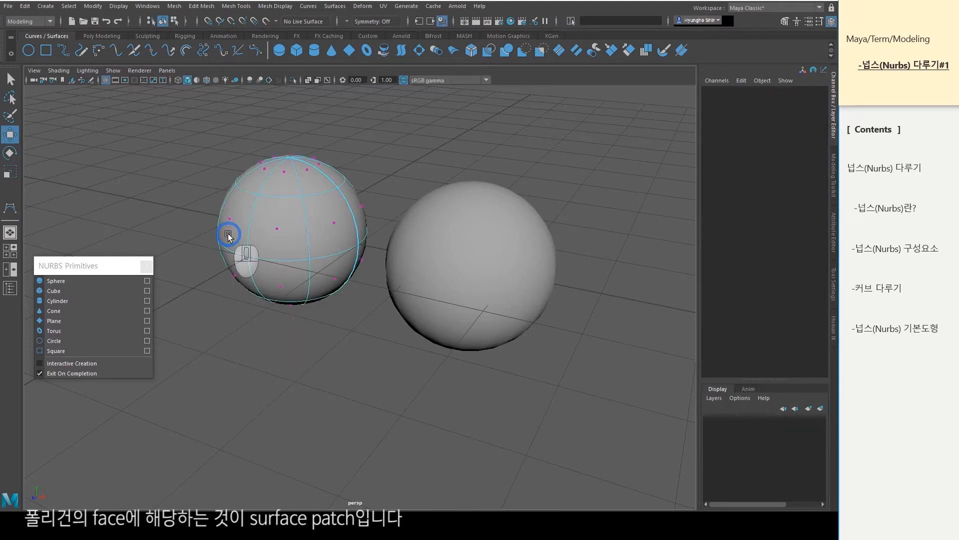
- Show the NURBS sphere's control vertices and pull one vertex near the upper side outward to deform the surface
{"action": "left_click", "coordinate": [283, 213]}
{"action": "right_click_drag", "start_coordinate": [283, 214], "coordinate": [245, 214]}
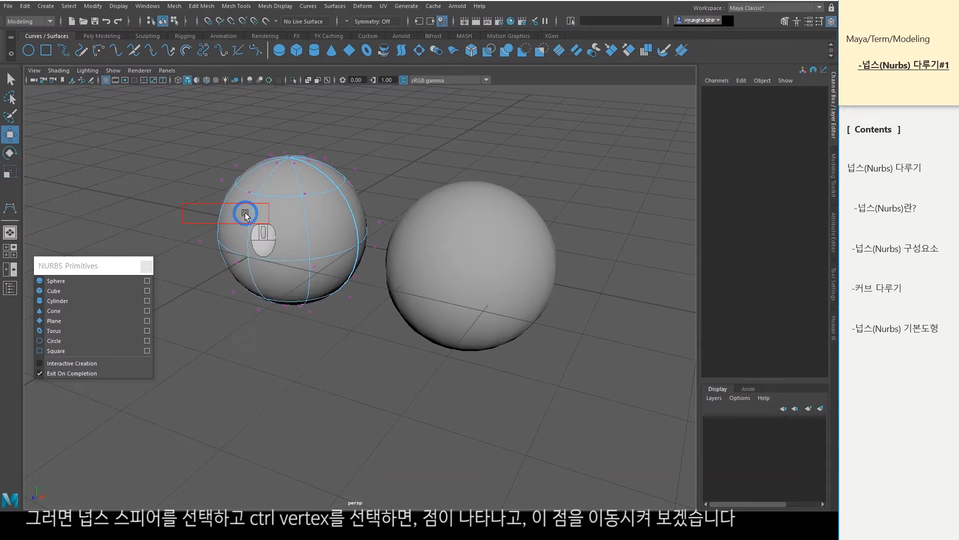
{"action": "left_click", "coordinate": [349, 182]}
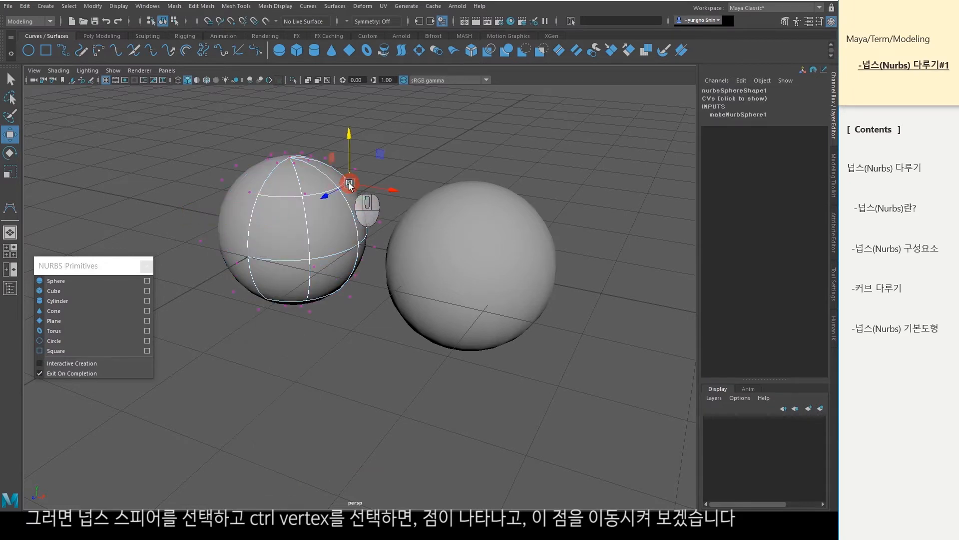
{"action": "left_click_drag", "start_coordinate": [391, 188], "coordinate": [454, 195]}
{"action": "mouse_move", "coordinate": [413, 147]}
{"action": "left_mouse_down"}
{"action": "mouse_move", "coordinate": [424, 72]}
{"action": "mouse_move", "coordinate": [402, 129]}
{"action": "mouse_move", "coordinate": [418, 145]}
{"action": "left_mouse_up"}
{"action": "left_click_drag", "start_coordinate": [341, 370], "coordinate": [403, 396], "text": "alt"}
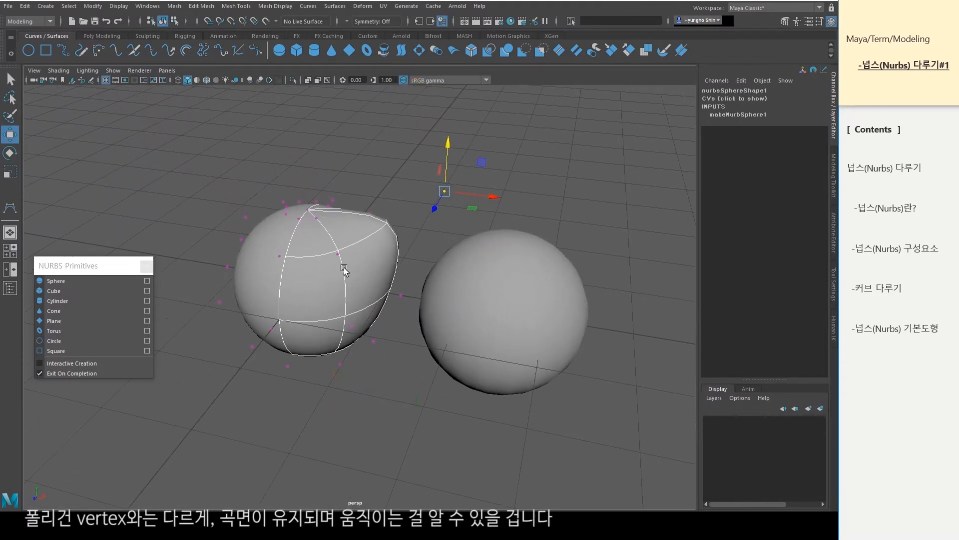
- Undo the control vertex moves on the NURBS sphere
{"action": "key", "text": "ctrl+z"}
{"action": "key", "text": "ctrl+z"}
{"action": "key", "text": "ctrl+z"}
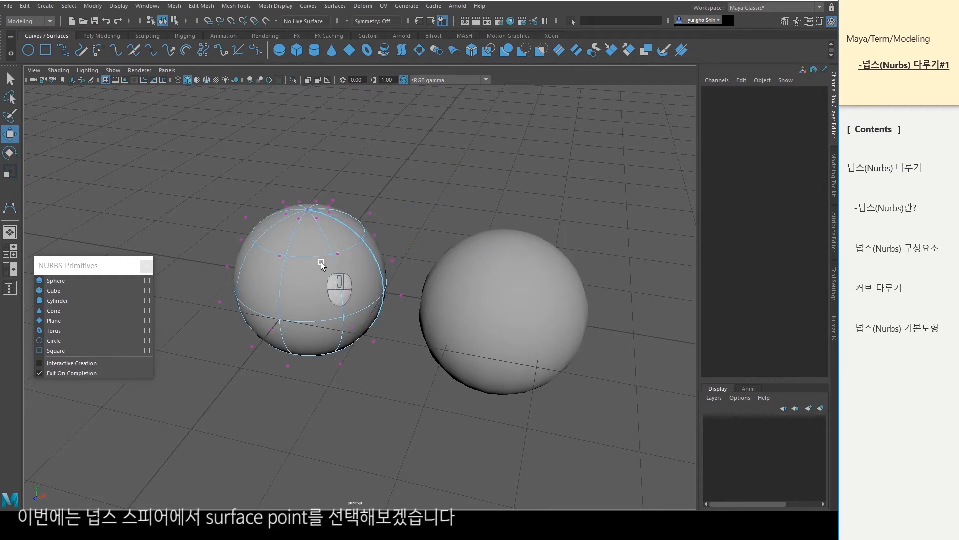
- Switch the NURBS sphere to Surface Point selection and place and slide a surface point at several spots on it
{"action": "right_click", "coordinate": [321, 264]}
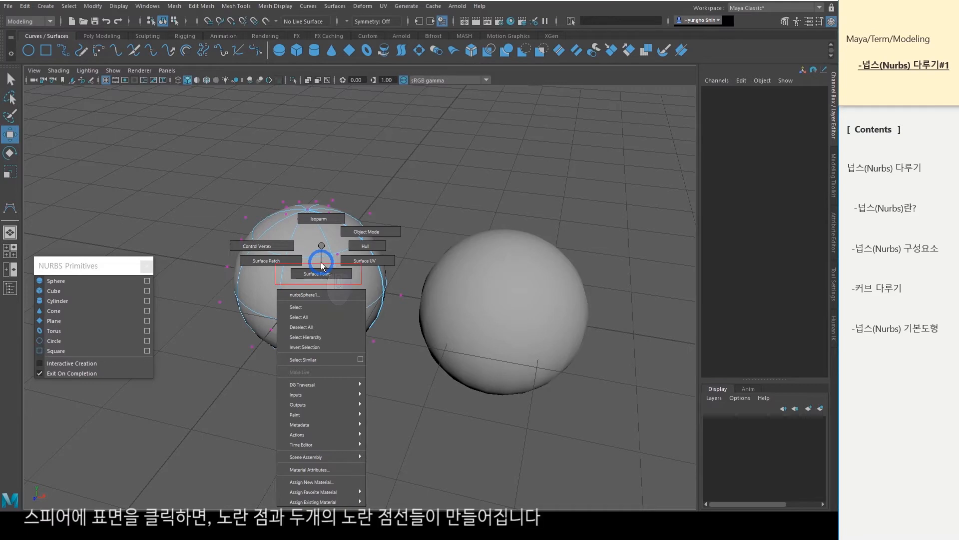
{"action": "left_click", "coordinate": [318, 273]}
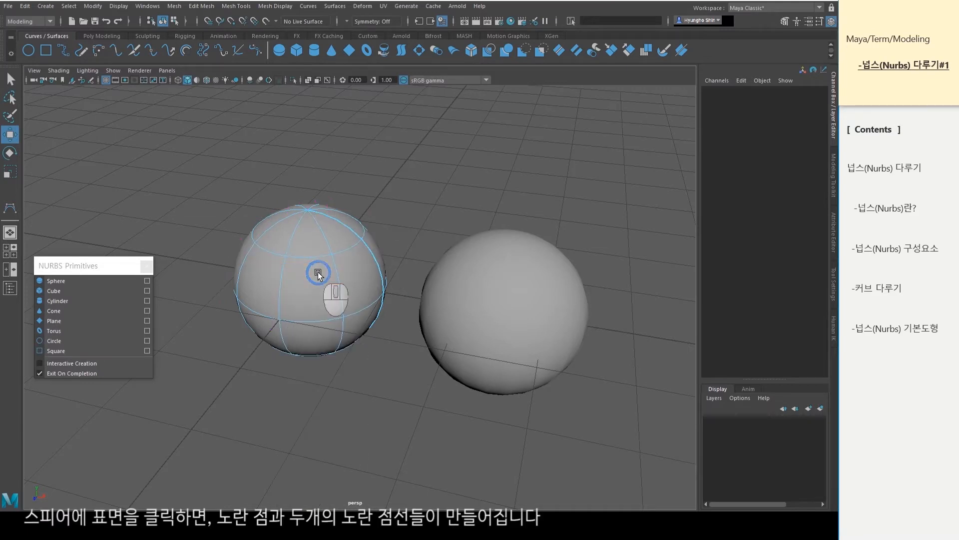
{"action": "left_click", "coordinate": [305, 275]}
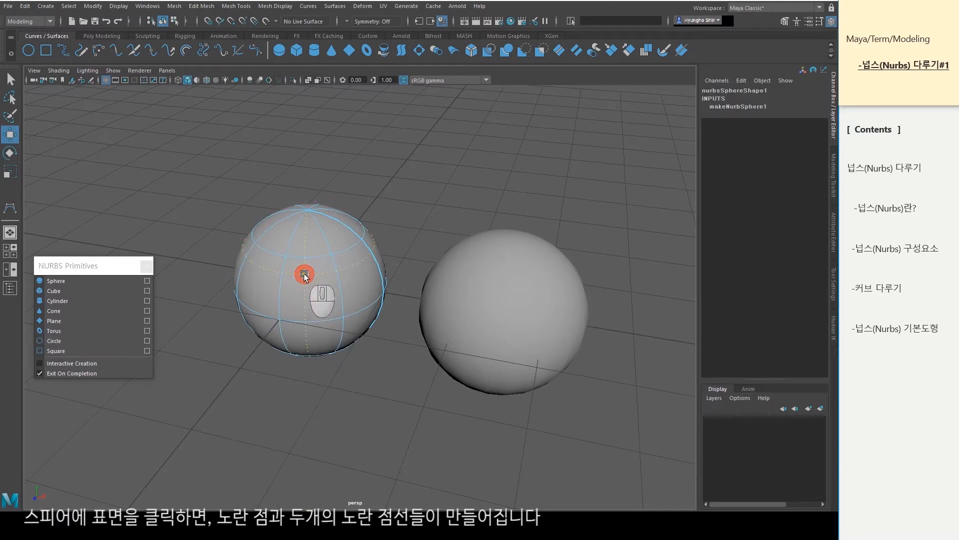
{"action": "left_click_drag", "start_coordinate": [305, 274], "coordinate": [361, 290]}
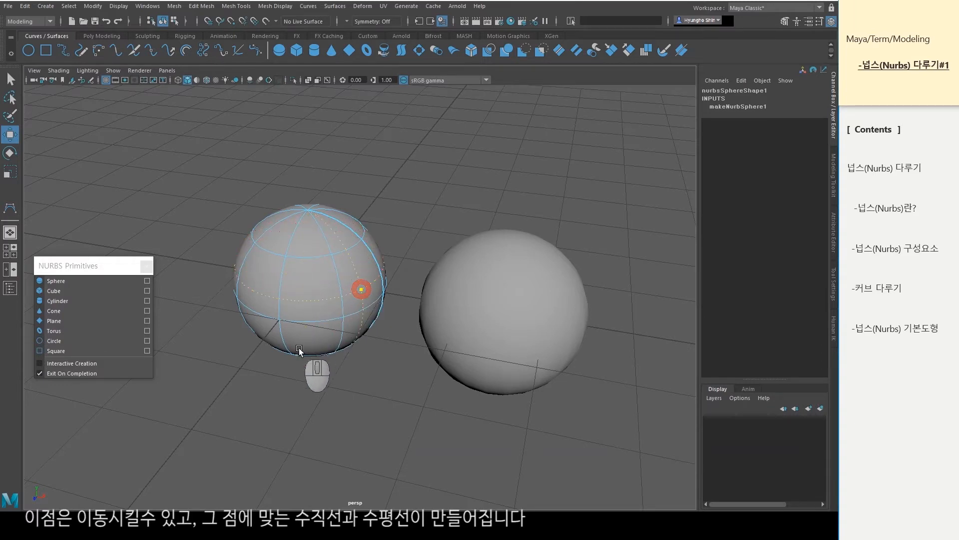
{"action": "left_click", "coordinate": [267, 279]}
{"action": "left_click_drag", "start_coordinate": [267, 277], "coordinate": [262, 272]}
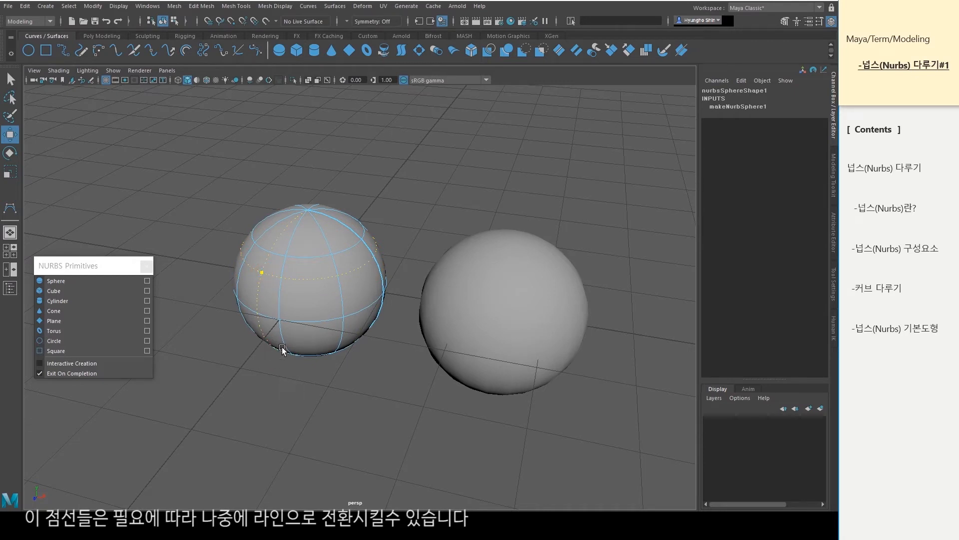
- Switch the NURBS sphere to Isoparm selection and pull new isoparm positions from a vertical and a horizontal surface line
{"action": "right_click", "coordinate": [288, 261]}
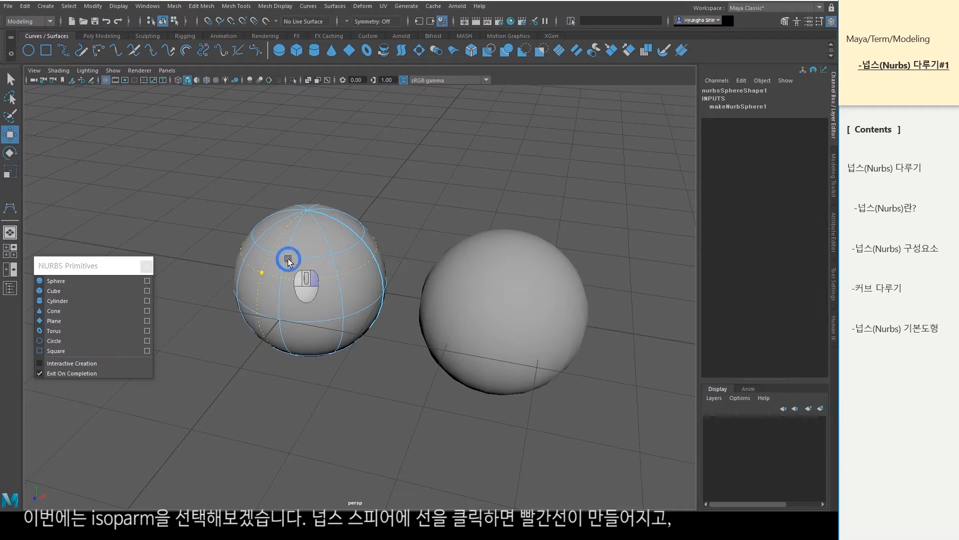
{"action": "right_click_drag", "start_coordinate": [288, 261], "coordinate": [293, 221]}
{"action": "left_click", "coordinate": [279, 294]}
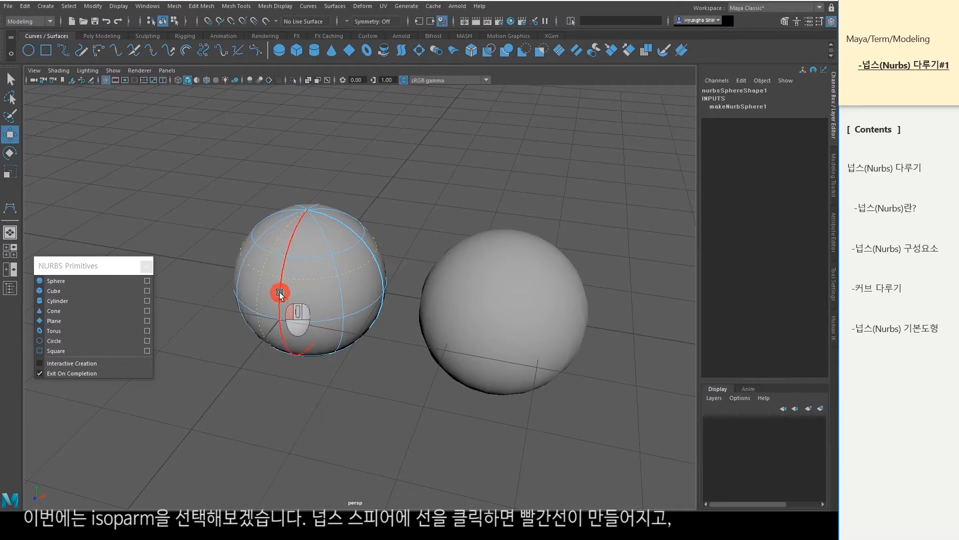
{"action": "left_click_drag", "start_coordinate": [279, 293], "coordinate": [310, 294]}
{"action": "left_click", "coordinate": [342, 251]}
{"action": "left_click_drag", "start_coordinate": [343, 251], "coordinate": [350, 289]}
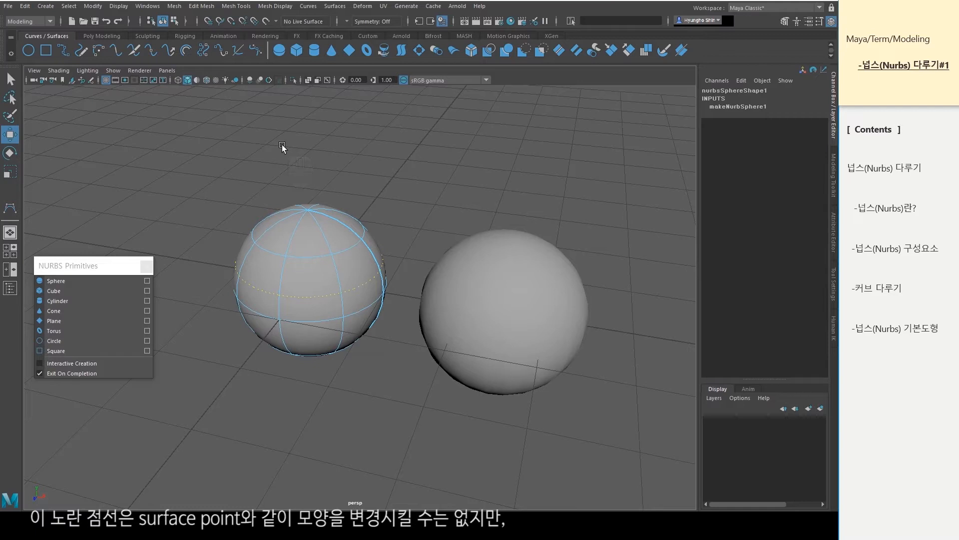
- Try Insert Isoparms at the marked horizontal position on the NURBS sphere and undo the insertion
{"action": "left_click", "coordinate": [334, 6]}
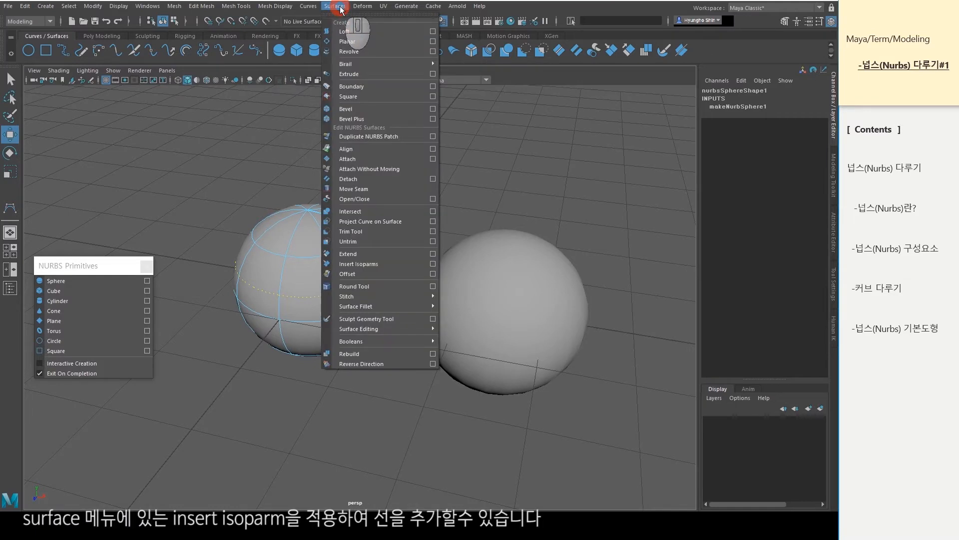
{"action": "left_click", "coordinate": [353, 264]}
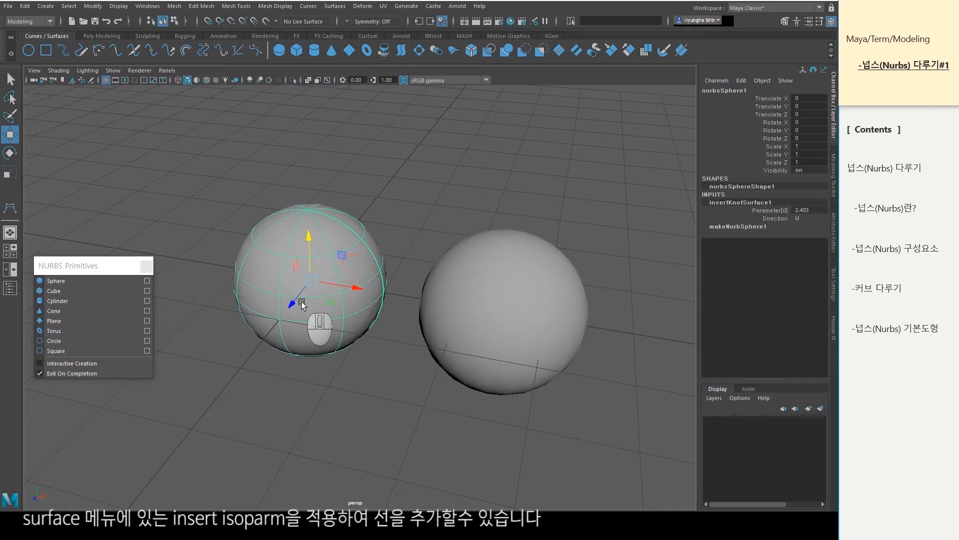
{"action": "key", "text": "ctrl+z"}
- Switch the NURBS sphere to Hull selection and move the upper horizontal hull row down to reshape the sphere
{"action": "right_click", "coordinate": [281, 279]}
{"action": "right_click_drag", "start_coordinate": [281, 278], "coordinate": [325, 245]}
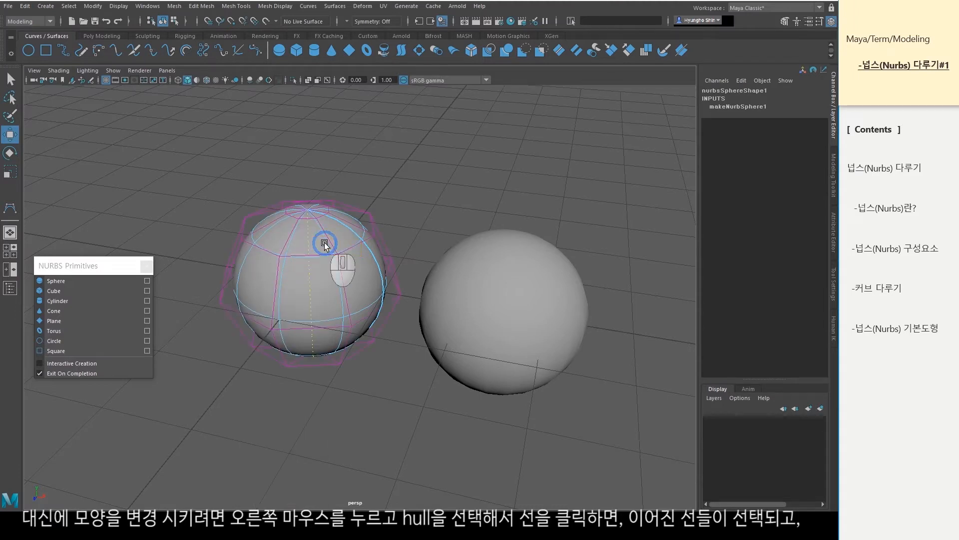
{"action": "left_click", "coordinate": [361, 241]}
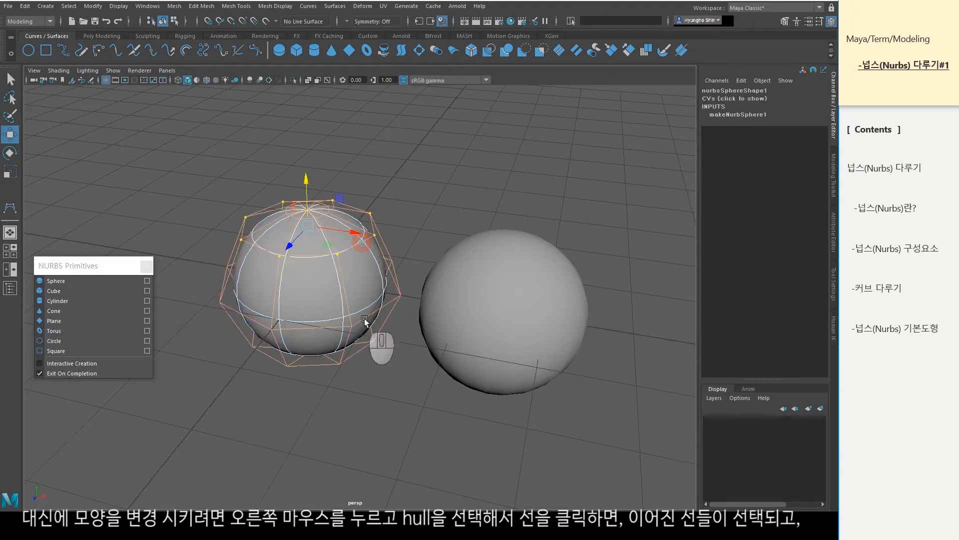
{"action": "left_click", "coordinate": [370, 314]}
{"action": "left_click", "coordinate": [277, 278]}
{"action": "left_click", "coordinate": [353, 246]}
{"action": "left_click_drag", "start_coordinate": [307, 178], "coordinate": [304, 234]}
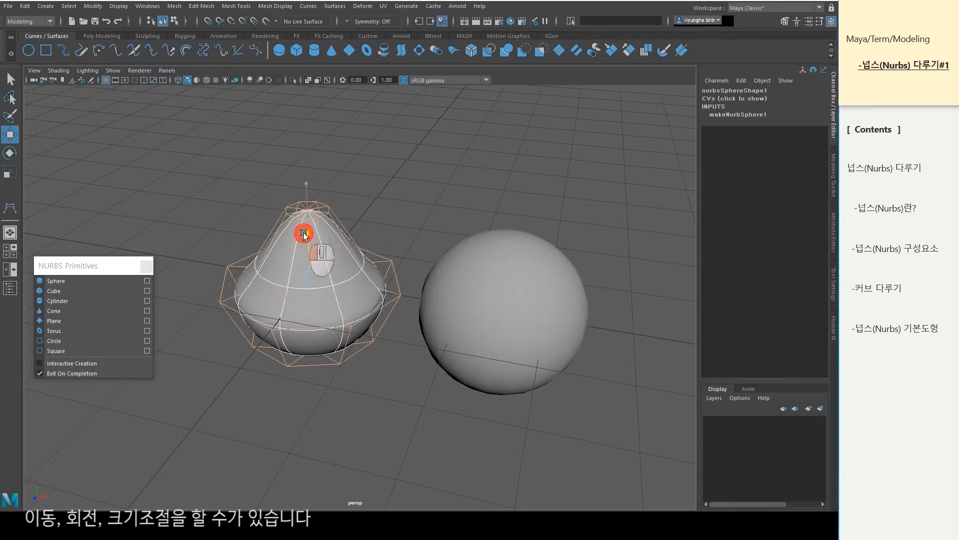
- Rotate the selected hull row freely, and scale it down uniformly to narrow the upper part of the shape
{"action": "key", "text": "e"}
{"action": "left_click", "coordinate": [342, 292]}
{"action": "left_click_drag", "start_coordinate": [343, 292], "coordinate": [310, 225]}
{"action": "left_click_drag", "start_coordinate": [401, 199], "coordinate": [412, 193], "text": "alt"}
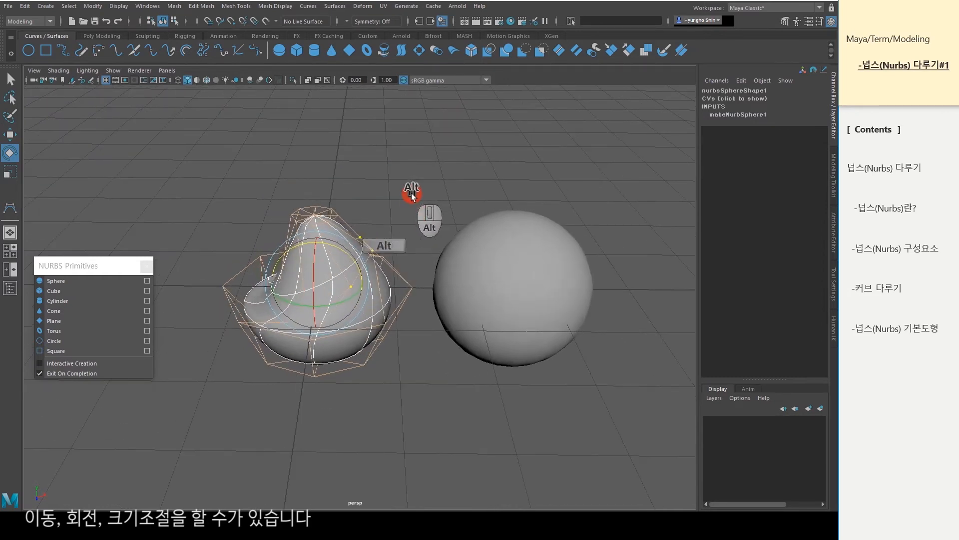
{"action": "key", "text": "r"}
{"action": "left_click_drag", "start_coordinate": [318, 283], "coordinate": [253, 253]}
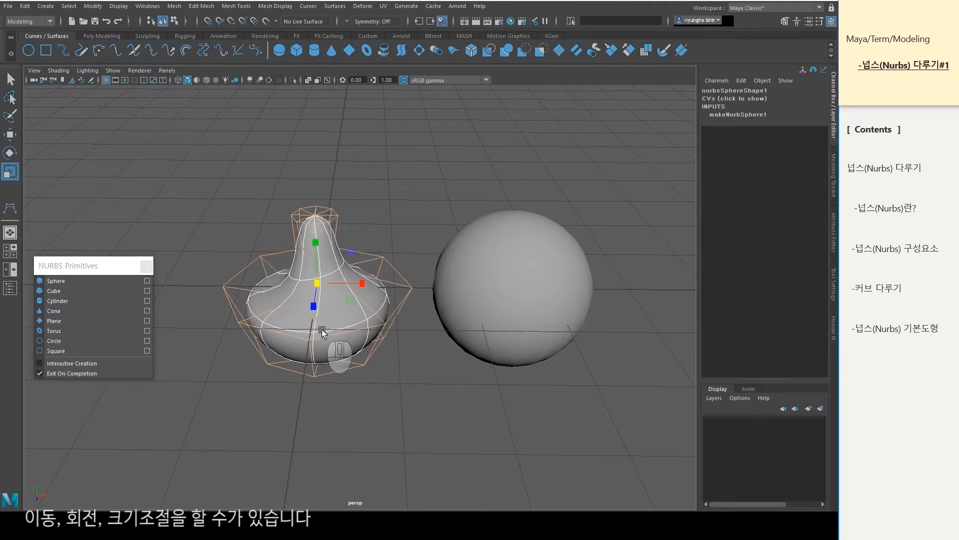
- Undo the hull row edits to restore the NURBS sphere's original shape
{"action": "left_click_drag", "start_coordinate": [391, 213], "coordinate": [360, 208], "text": "alt"}
{"action": "key", "text": "z"}
{"action": "key", "text": "z"}
{"action": "key", "text": "z"}
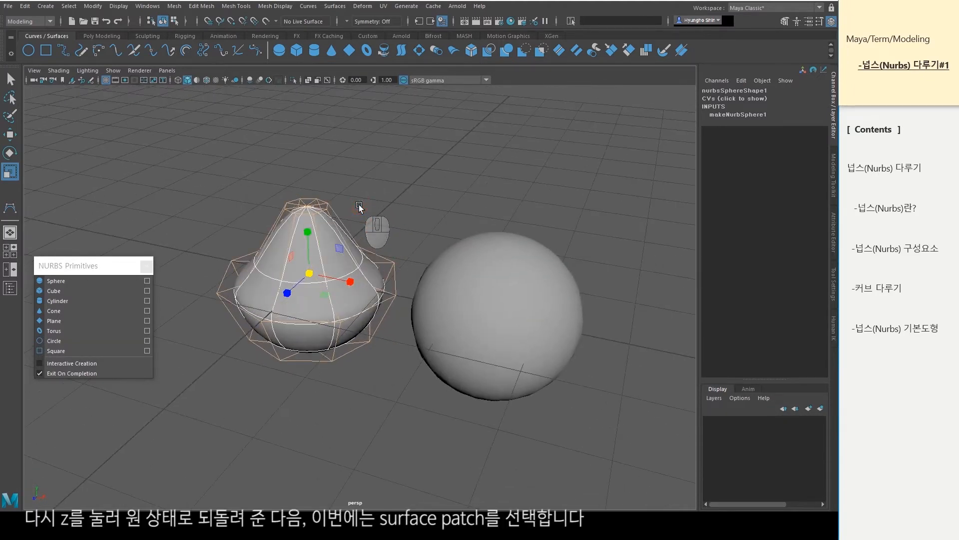
- Switch the NURBS sphere to Surface Patch selection and select two adjacent patches just above its equator
{"action": "right_click", "coordinate": [311, 249]}
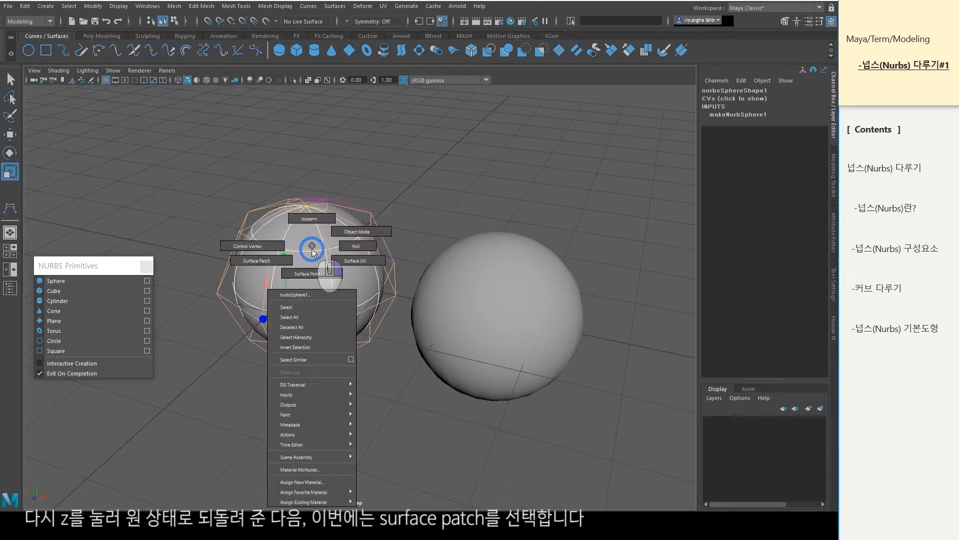
{"action": "left_click", "coordinate": [259, 262]}
{"action": "left_click_drag", "start_coordinate": [327, 397], "coordinate": [355, 381], "text": "alt"}
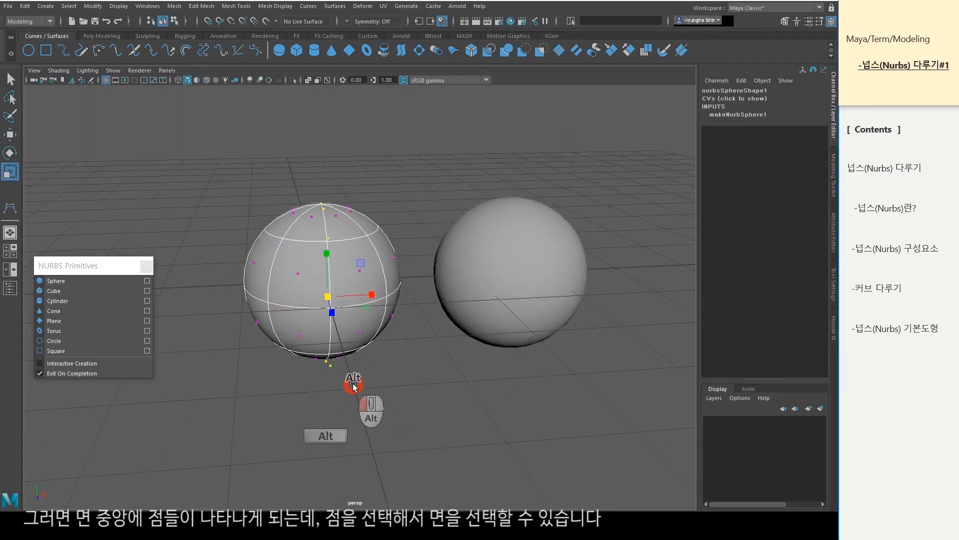
{"action": "left_click", "coordinate": [298, 276]}
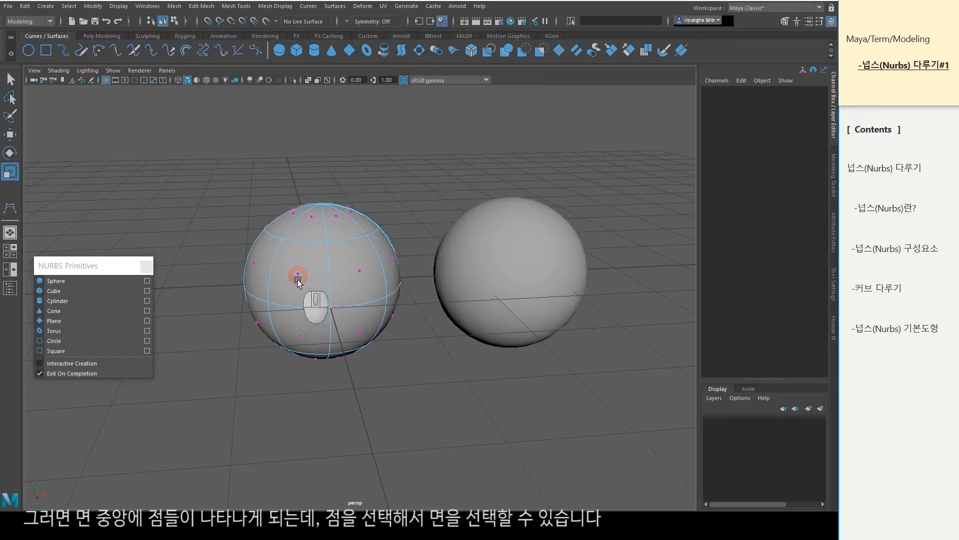
{"action": "left_click", "coordinate": [298, 276]}
{"action": "left_click_drag", "start_coordinate": [292, 358], "coordinate": [375, 298], "text": "alt"}
{"action": "left_click", "coordinate": [394, 279], "text": "shift"}
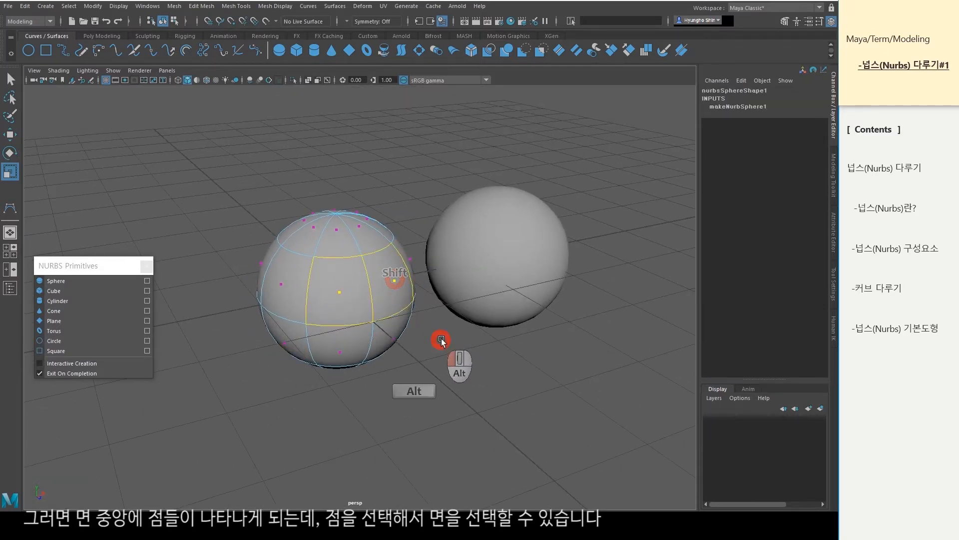
{"action": "left_click_drag", "start_coordinate": [442, 338], "coordinate": [425, 342], "text": "alt"}
{"action": "middle_click_drag", "start_coordinate": [444, 356], "coordinate": [406, 378], "text": "alt"}
{"action": "scroll", "coordinate": [406, 378], "scroll_direction": "up", "scroll_amount": 2}
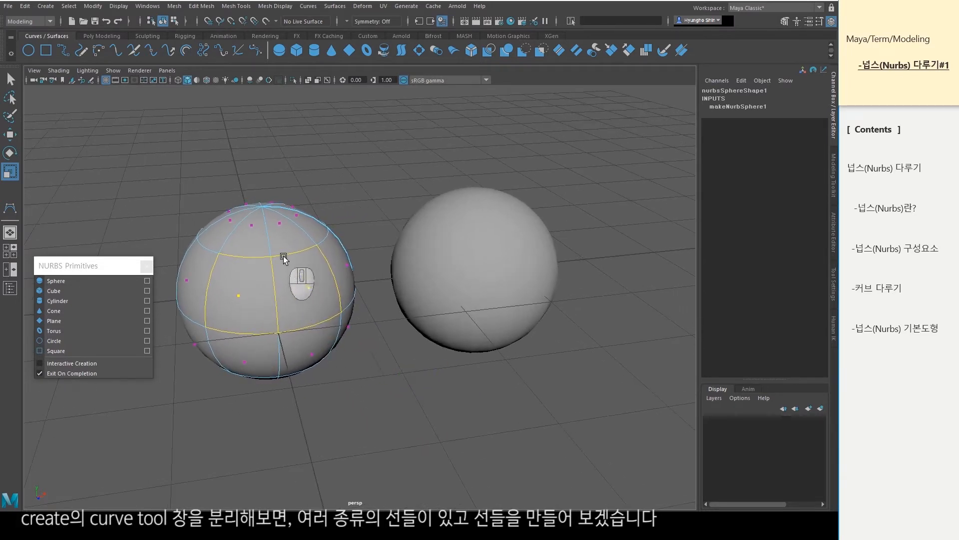
- Leave component selection on the NURBS sphere by selecting the polygon sphere, and close the floating NURBS Primitives window
{"action": "right_click_drag", "start_coordinate": [284, 257], "coordinate": [332, 235]}
{"action": "left_click", "coordinate": [493, 272]}
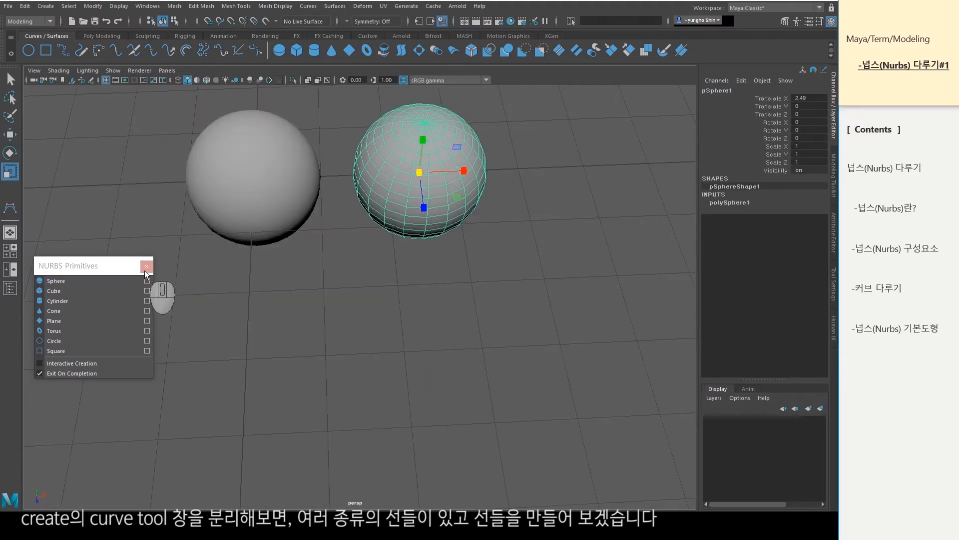
{"action": "left_click", "coordinate": [146, 269]}
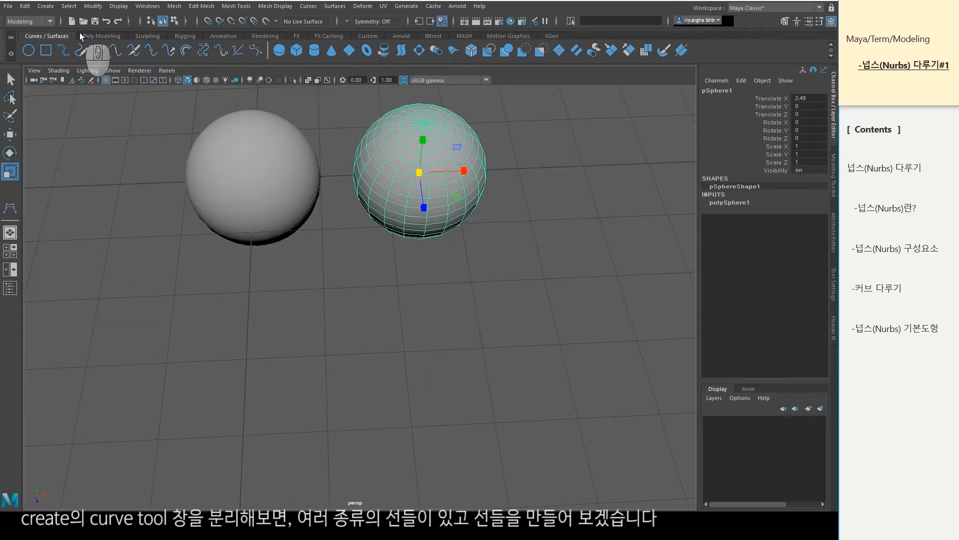
- Tear off the Curve Tools list as a floating window and place it beside the spheres
{"action": "left_click", "coordinate": [46, 6]}
{"action": "mouse_move", "coordinate": [100, 82]}
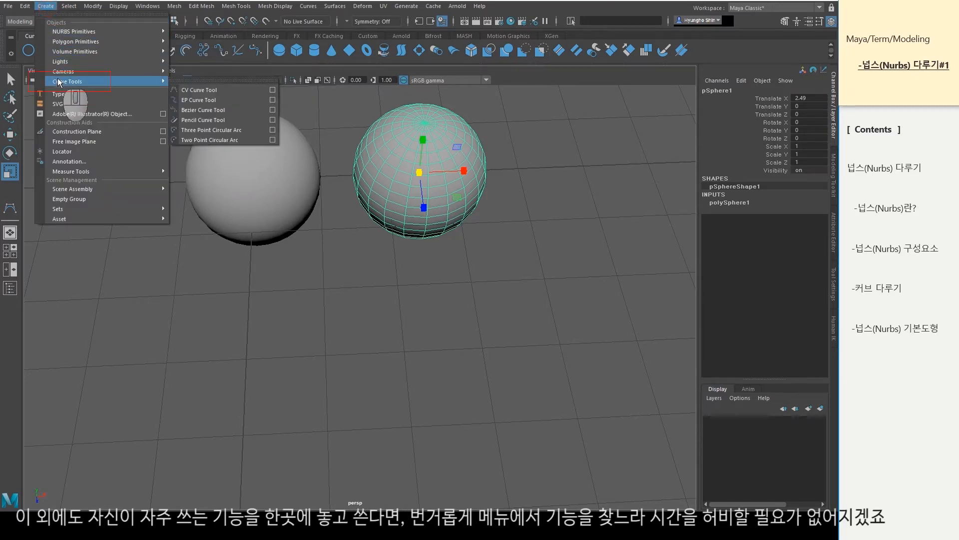
{"action": "left_click", "coordinate": [197, 80]}
{"action": "left_click_drag", "start_coordinate": [230, 83], "coordinate": [91, 210]}
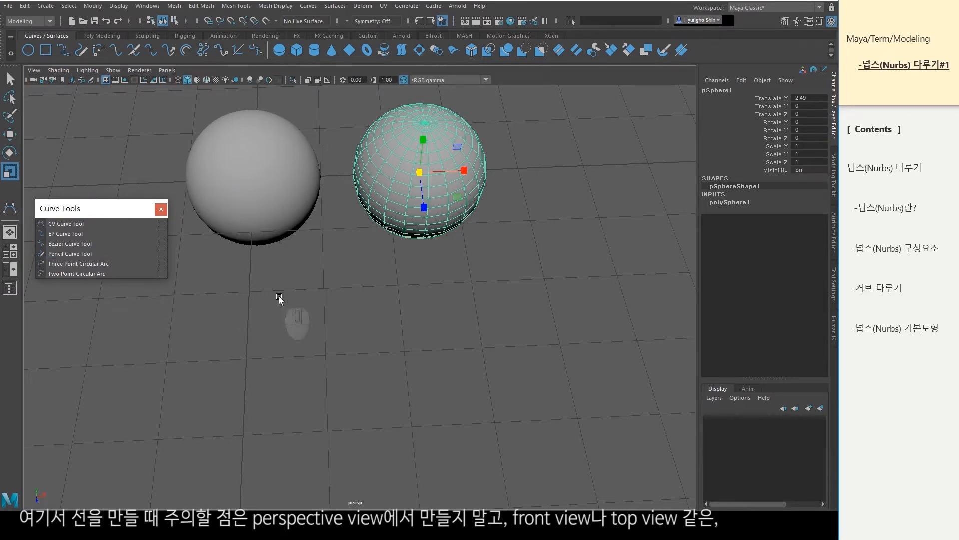
- Switch the viewport from perspective to the top orthographic view
{"action": "mouse_move", "coordinate": [385, 315]}
{"action": "left_mouse_down", "text": "alt"}
{"action": "mouse_move", "coordinate": [391, 325]}
{"action": "mouse_move", "coordinate": [484, 316]}
{"action": "mouse_move", "coordinate": [379, 316]}
{"action": "left_mouse_up", "text": "alt"}
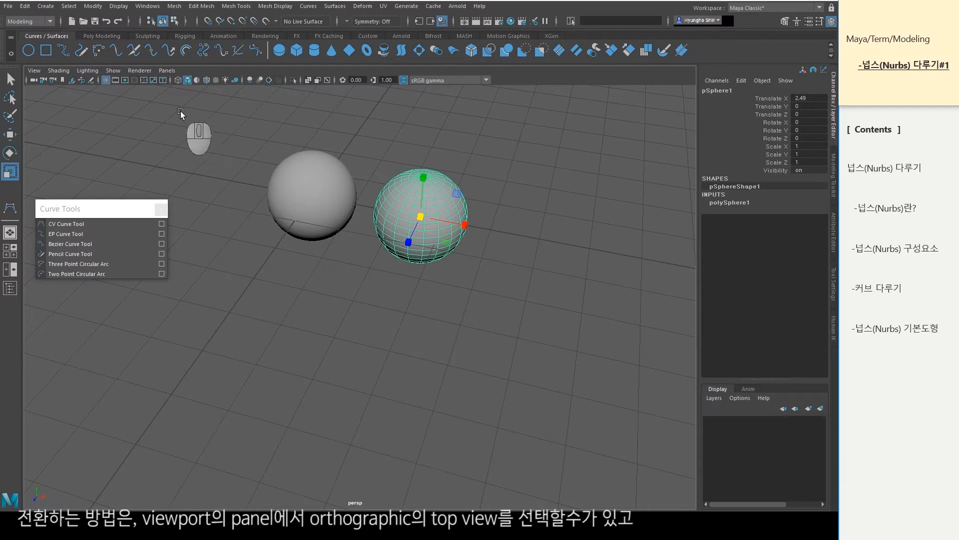
{"action": "left_click", "coordinate": [169, 70]}
{"action": "mouse_move", "coordinate": [203, 99]}
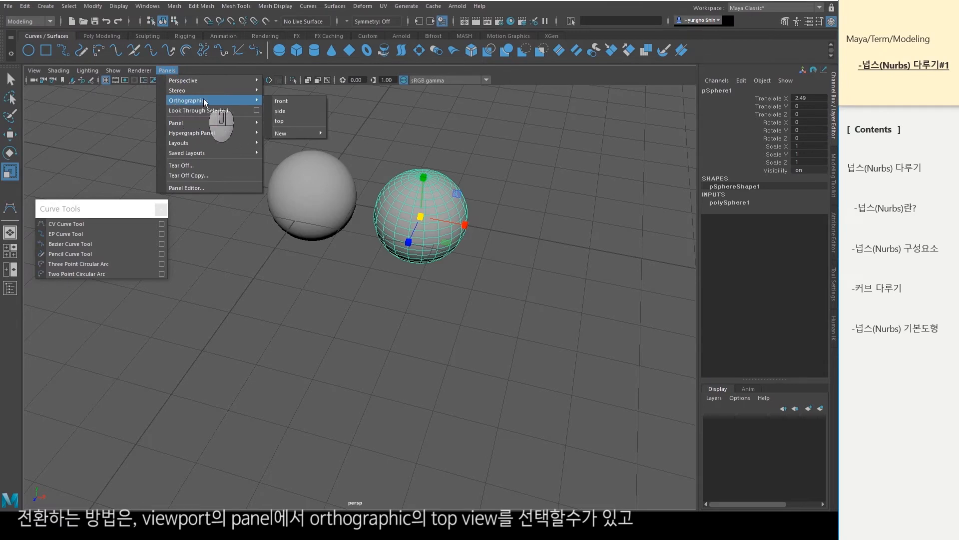
{"action": "left_click", "coordinate": [290, 102]}
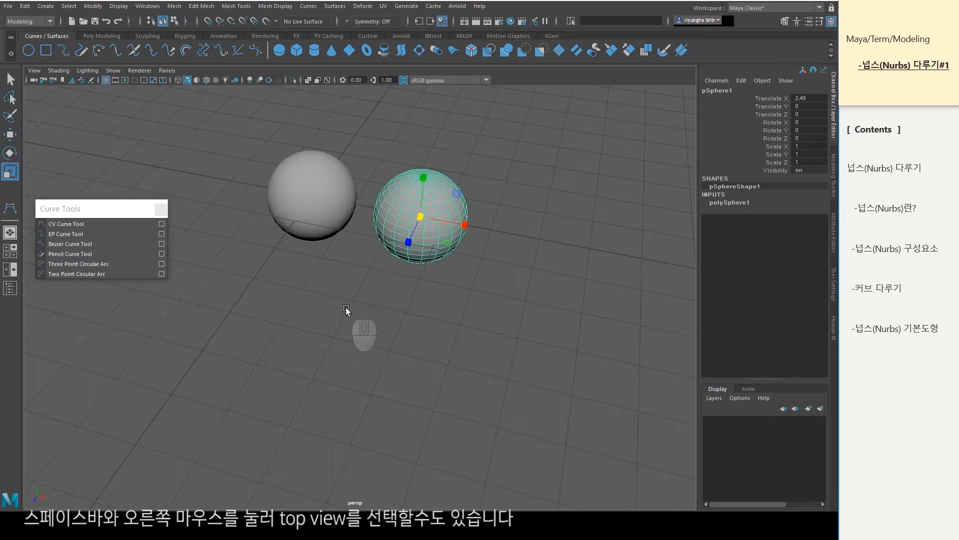
{"action": "key", "text": "space"}
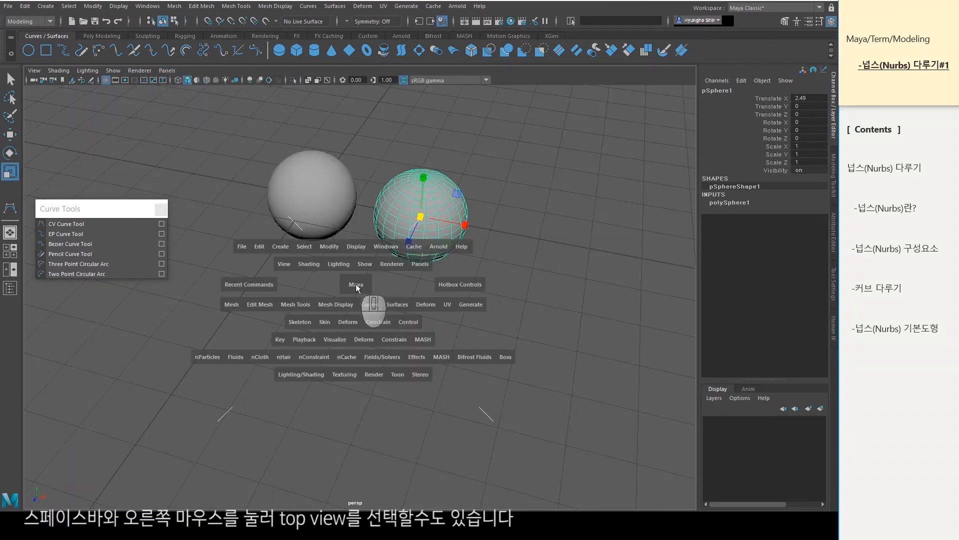
{"action": "right_click", "coordinate": [355, 284]}
{"action": "right_click_drag", "start_coordinate": [356, 287], "coordinate": [308, 284]}
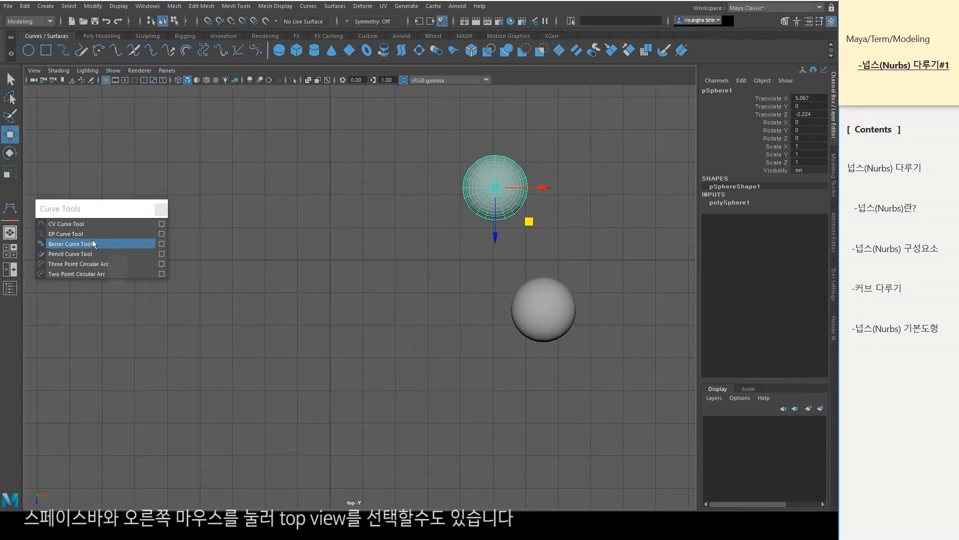
- Draw a winding nine-point curve with the CV Curve Tool in the empty area beside the spheres
{"action": "left_click", "coordinate": [71, 224]}
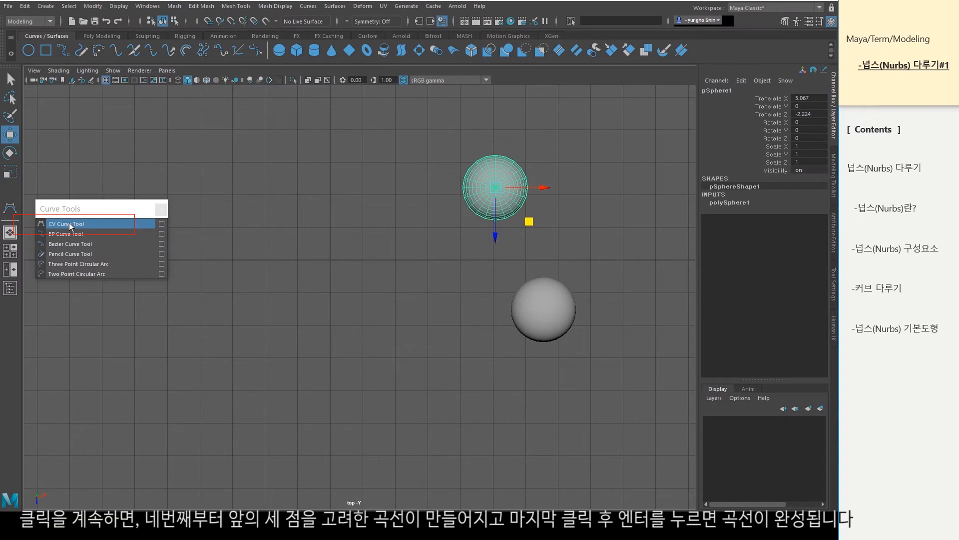
{"action": "left_click", "coordinate": [350, 209]}
{"action": "left_click", "coordinate": [394, 246]}
{"action": "left_click", "coordinate": [382, 303]}
{"action": "left_click", "coordinate": [307, 347]}
{"action": "left_click", "coordinate": [251, 308]}
{"action": "left_click", "coordinate": [228, 255]}
{"action": "left_click", "coordinate": [183, 284]}
{"action": "left_click", "coordinate": [154, 337]}
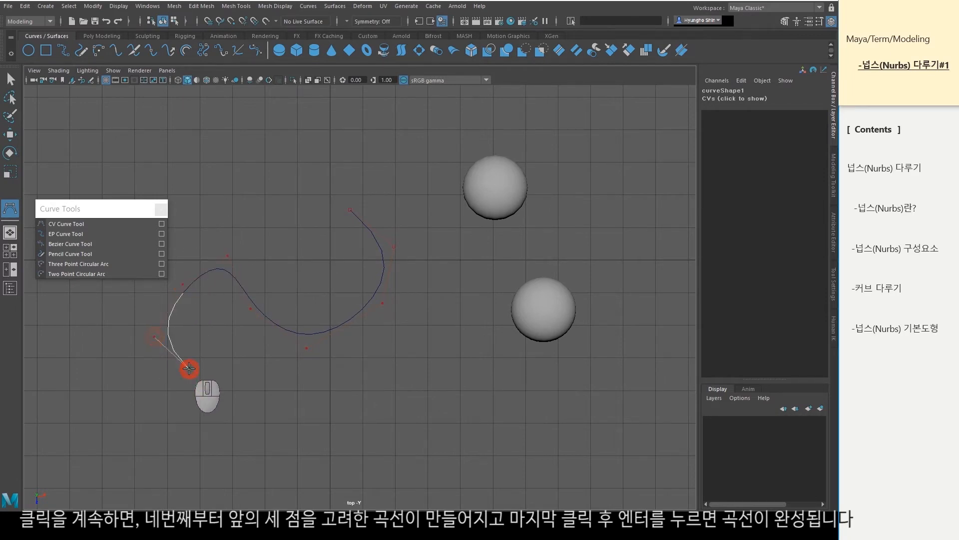
{"action": "key", "text": "Return"}
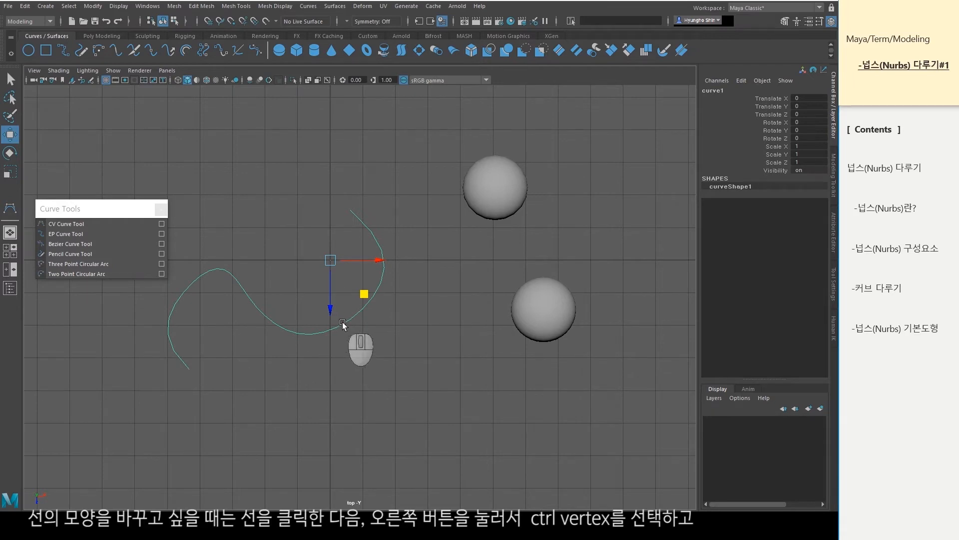
- Switch the CV curve to Control Vertex selection, and move its upper bend vertex outward and its lowest vertex down
{"action": "right_click_drag", "start_coordinate": [344, 326], "coordinate": [274, 255]}
{"action": "left_click_drag", "start_coordinate": [412, 232], "coordinate": [378, 263]}
{"action": "mouse_move", "coordinate": [428, 279]}
{"action": "left_mouse_down"}
{"action": "mouse_move", "coordinate": [456, 294]}
{"action": "mouse_move", "coordinate": [430, 270]}
{"action": "mouse_move", "coordinate": [445, 277]}
{"action": "left_mouse_up"}
{"action": "left_click_drag", "start_coordinate": [280, 332], "coordinate": [346, 398]}
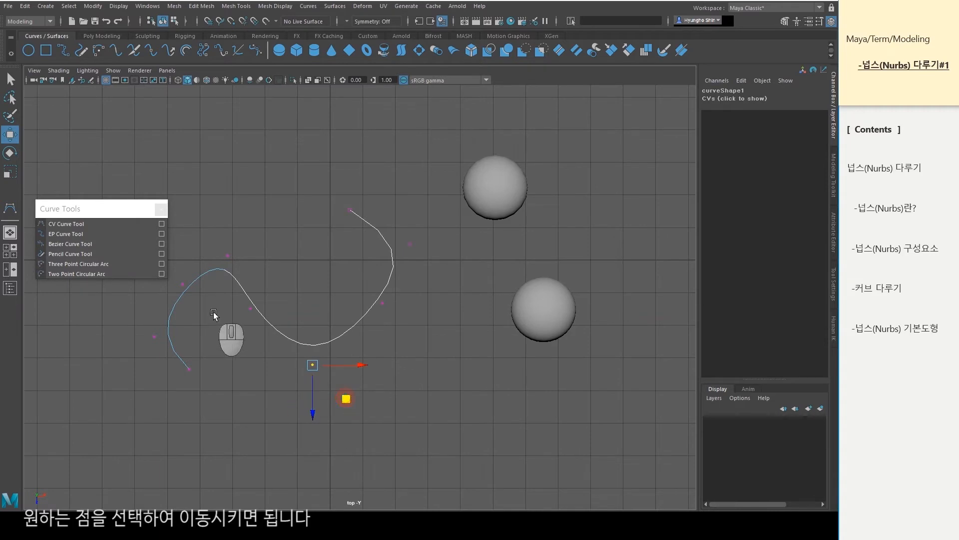
- Return the CV curve to object mode and move the whole curve to about X -1.994, Z 3.82
{"action": "right_click_drag", "start_coordinate": [362, 319], "coordinate": [422, 235]}
{"action": "left_click", "coordinate": [383, 351]}
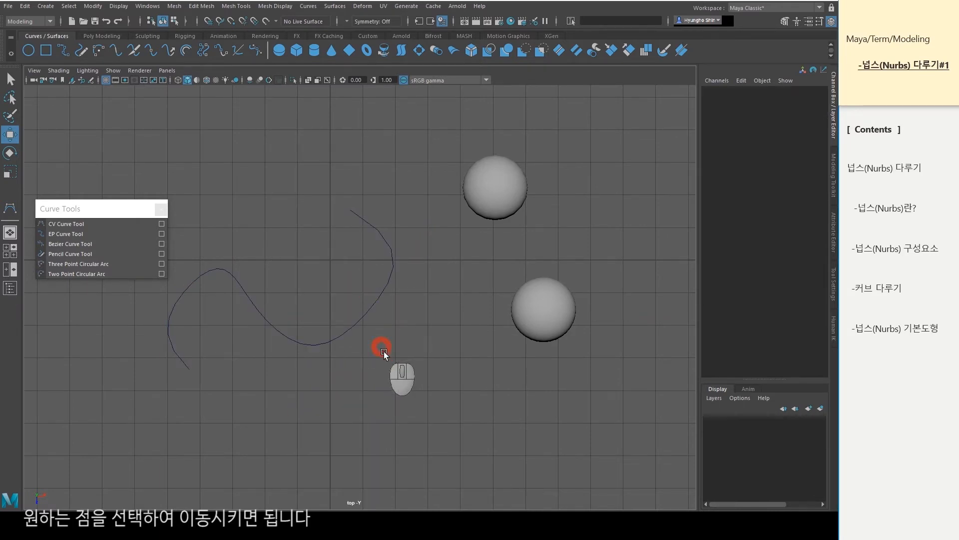
{"action": "left_click", "coordinate": [341, 335]}
{"action": "left_click_drag", "start_coordinate": [364, 294], "coordinate": [299, 418]}
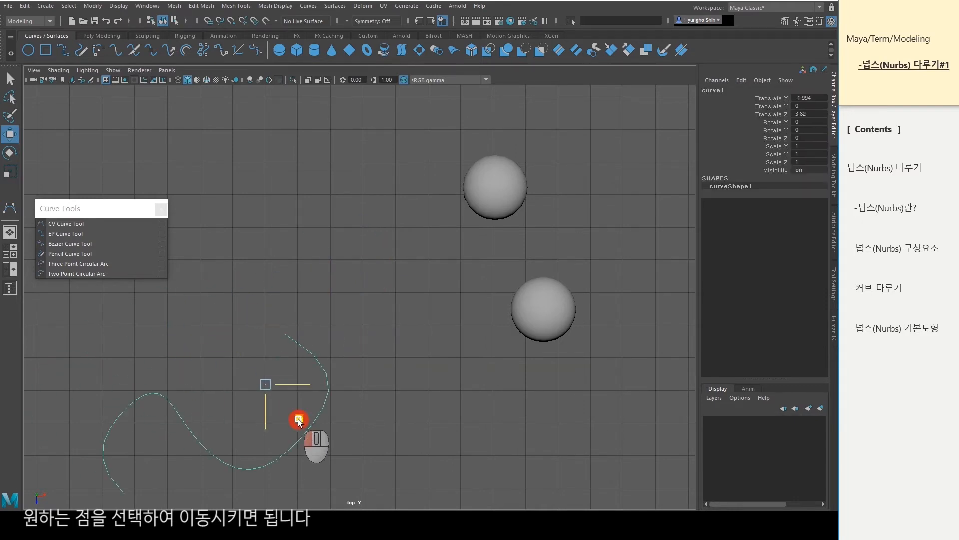
- Draw a winding ten-point curve with the EP Curve Tool above the CV curve
{"action": "left_click", "coordinate": [74, 235]}
{"action": "left_click", "coordinate": [220, 168]}
{"action": "left_click", "coordinate": [295, 155]}
{"action": "left_click", "coordinate": [336, 169]}
{"action": "left_click", "coordinate": [350, 211]}
{"action": "left_click", "coordinate": [327, 248]}
{"action": "left_click", "coordinate": [262, 253]}
{"action": "left_click", "coordinate": [236, 281]}
{"action": "left_click", "coordinate": [305, 308]}
{"action": "left_click", "coordinate": [358, 313]}
{"action": "left_click", "coordinate": [420, 263]}
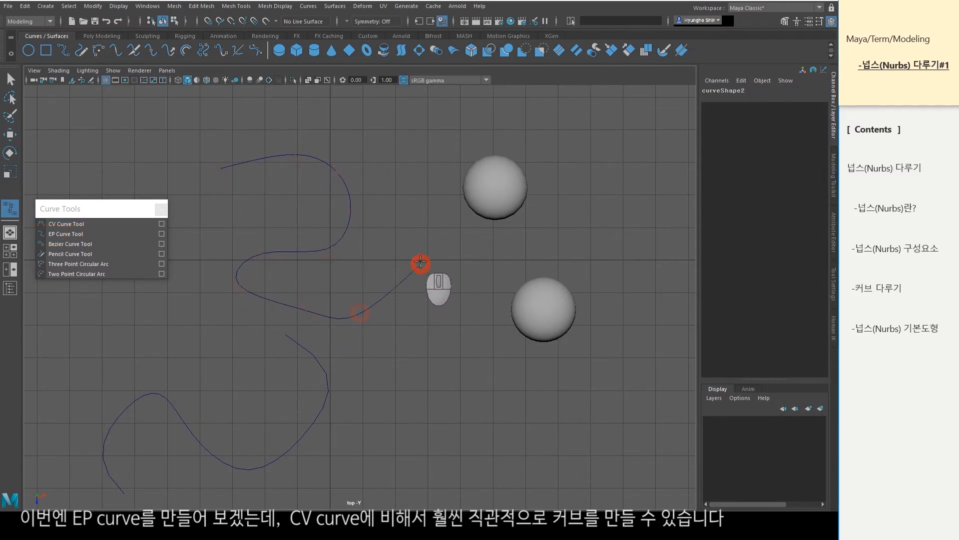
{"action": "key", "text": "Return"}
{"action": "key", "text": "w"}
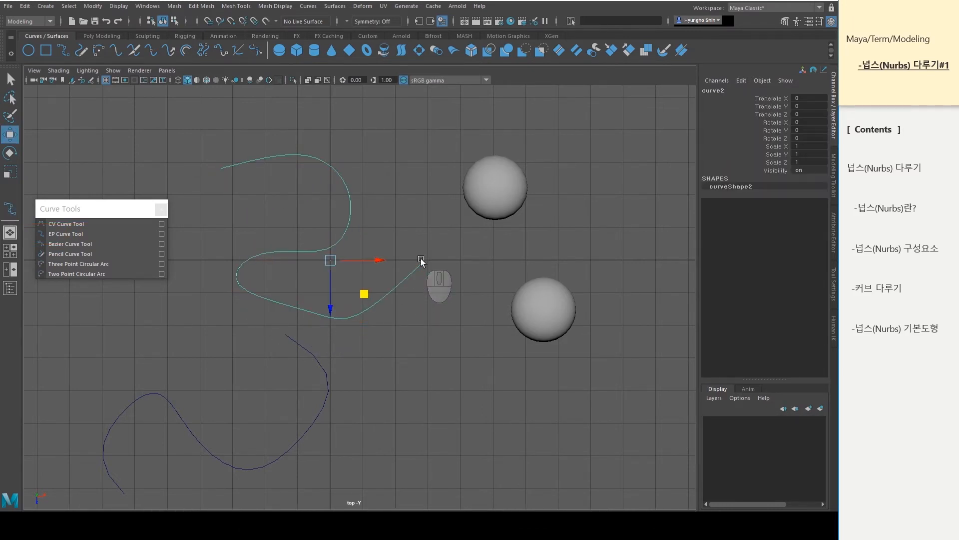
- Switch the EP curve to Edit Point selection and move its start and end points inward to reshape both ends
{"action": "right_click", "coordinate": [352, 209]}
{"action": "right_click_drag", "start_coordinate": [352, 211], "coordinate": [343, 237]}
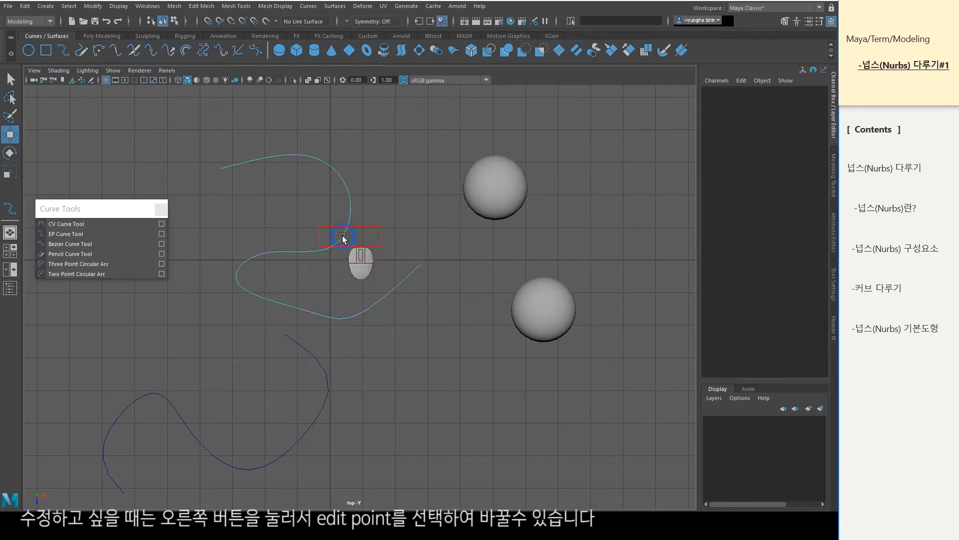
{"action": "left_click", "coordinate": [360, 196]}
{"action": "left_click_drag", "start_coordinate": [392, 231], "coordinate": [282, 235]}
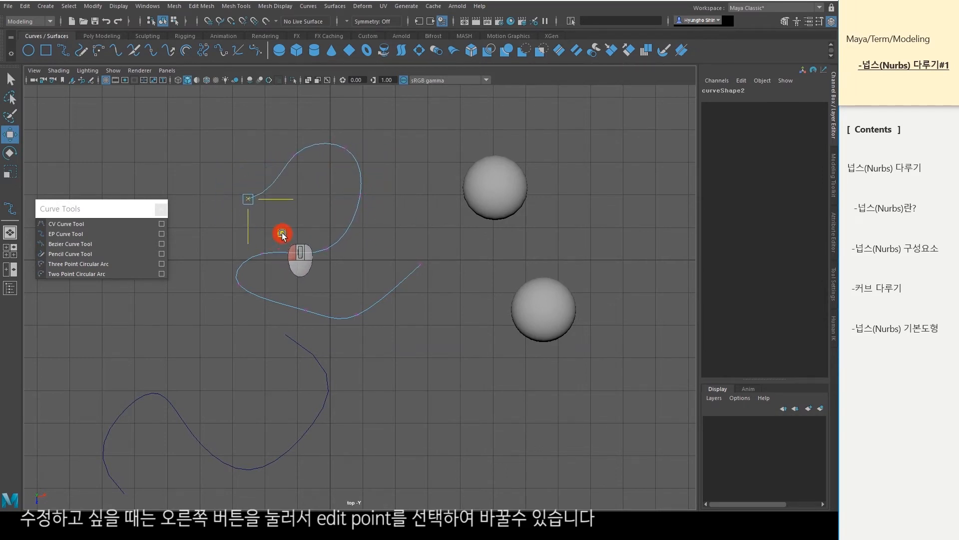
{"action": "left_click_drag", "start_coordinate": [450, 256], "coordinate": [381, 283]}
{"action": "left_click_drag", "start_coordinate": [450, 298], "coordinate": [408, 343]}
- Return the EP curve to object mode and move the whole curve below the spheres, beside the CV curve
{"action": "right_click_drag", "start_coordinate": [382, 298], "coordinate": [439, 223]}
{"action": "left_click", "coordinate": [413, 298]}
{"action": "left_click", "coordinate": [384, 294]}
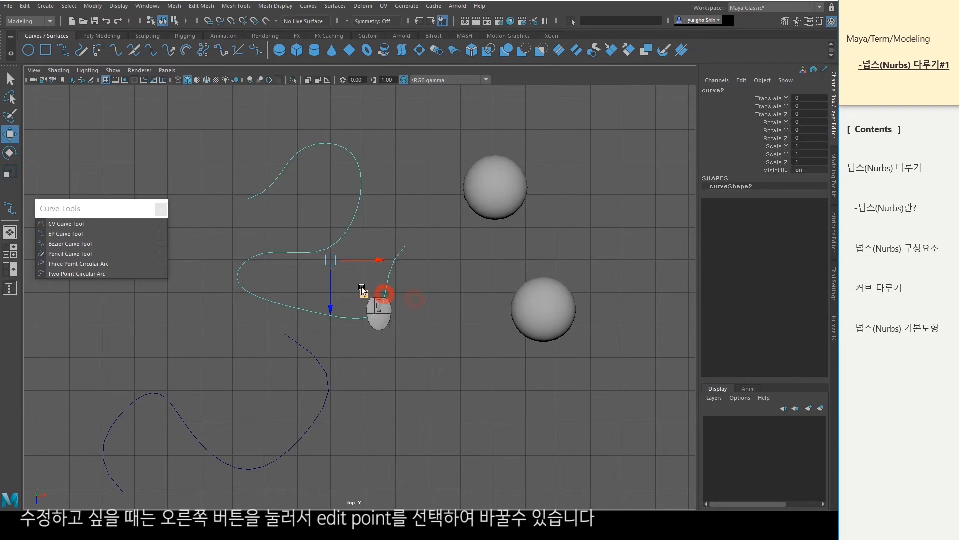
{"action": "left_click_drag", "start_coordinate": [365, 293], "coordinate": [497, 460]}
- Draw an open, rounded curve of five anchors with the Bezier Curve Tool in the cleared area above the other curves
{"action": "left_click", "coordinate": [70, 244]}
{"action": "left_click", "coordinate": [220, 282]}
{"action": "left_click_drag", "start_coordinate": [307, 290], "coordinate": [342, 274]}
{"action": "left_click_drag", "start_coordinate": [366, 228], "coordinate": [366, 193]}
{"action": "left_click_drag", "start_coordinate": [298, 172], "coordinate": [272, 167]}
{"action": "left_click_drag", "start_coordinate": [230, 201], "coordinate": [218, 219]}
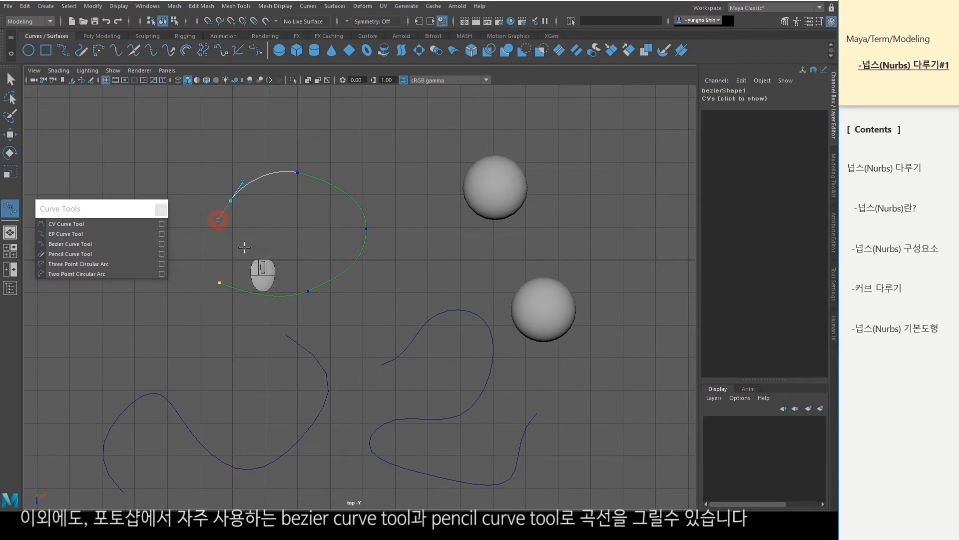
{"action": "key", "text": "w"}
- Switch the Bezier curve to Control Vertex selection and move its upper anchor and tangent handle upward to form a peak
{"action": "right_click", "coordinate": [351, 199]}
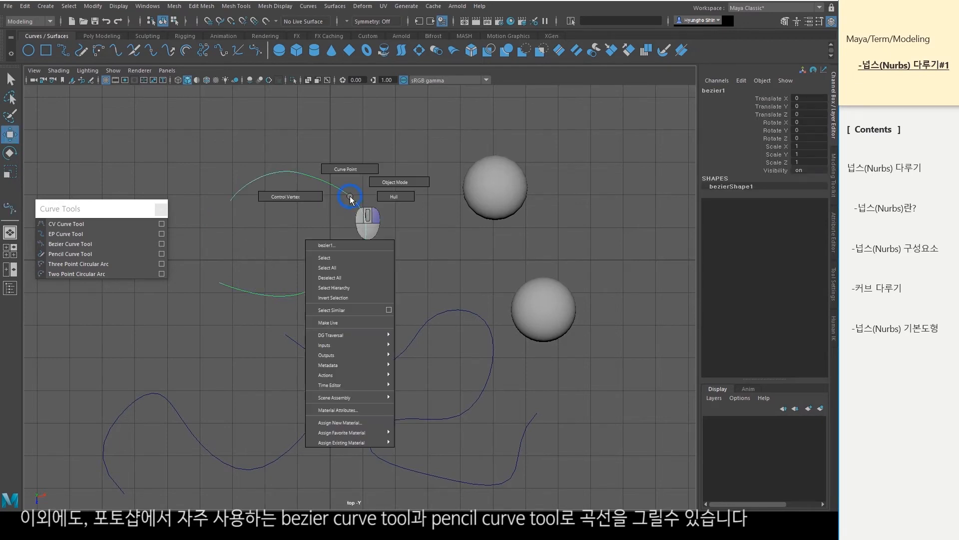
{"action": "right_click_drag", "start_coordinate": [350, 198], "coordinate": [297, 197]}
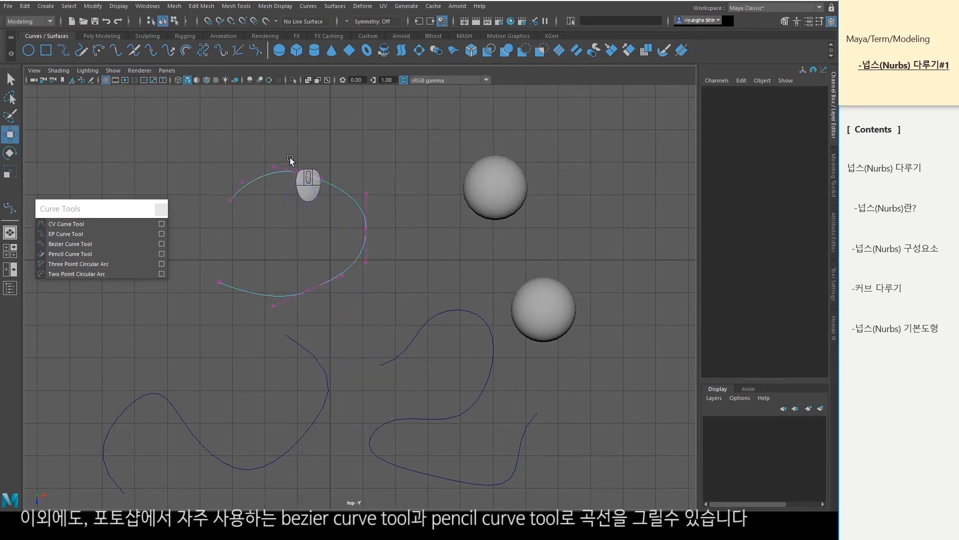
{"action": "left_click", "coordinate": [296, 172]}
{"action": "left_click_drag", "start_coordinate": [328, 205], "coordinate": [363, 160]}
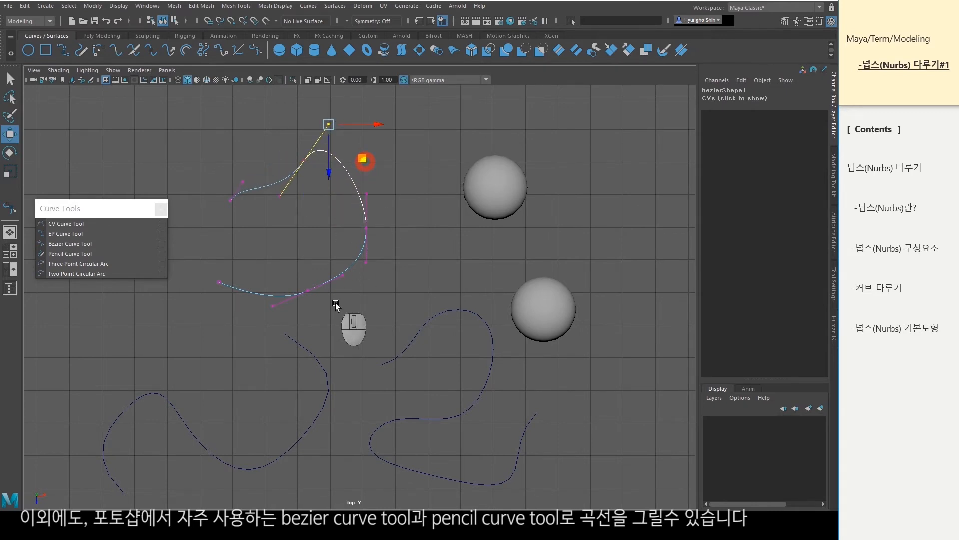
- Select the Bezier curve as an object and move it to about X -5.614, Z -1.457
{"action": "left_click", "coordinate": [260, 221]}
{"action": "left_click", "coordinate": [337, 264]}
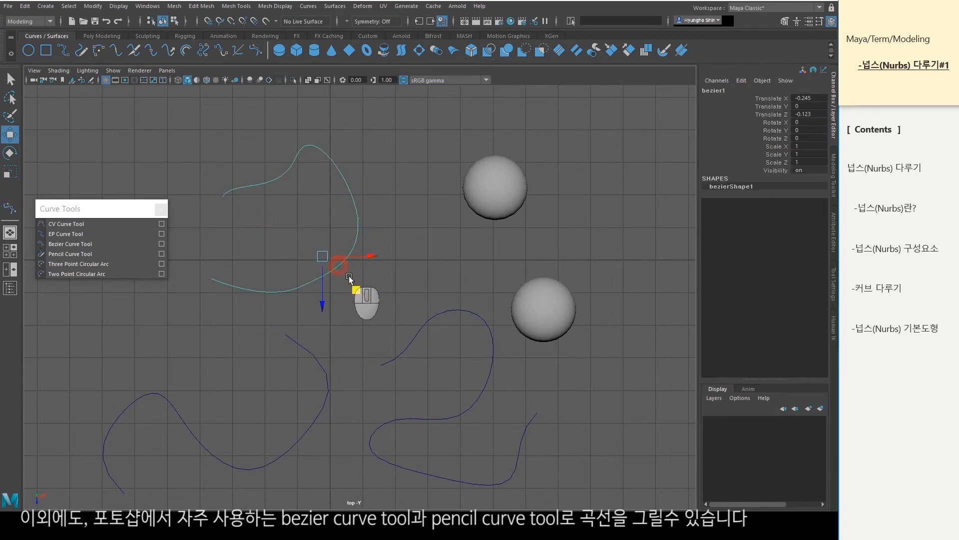
{"action": "middle_click_drag", "start_coordinate": [355, 292], "coordinate": [181, 247]}
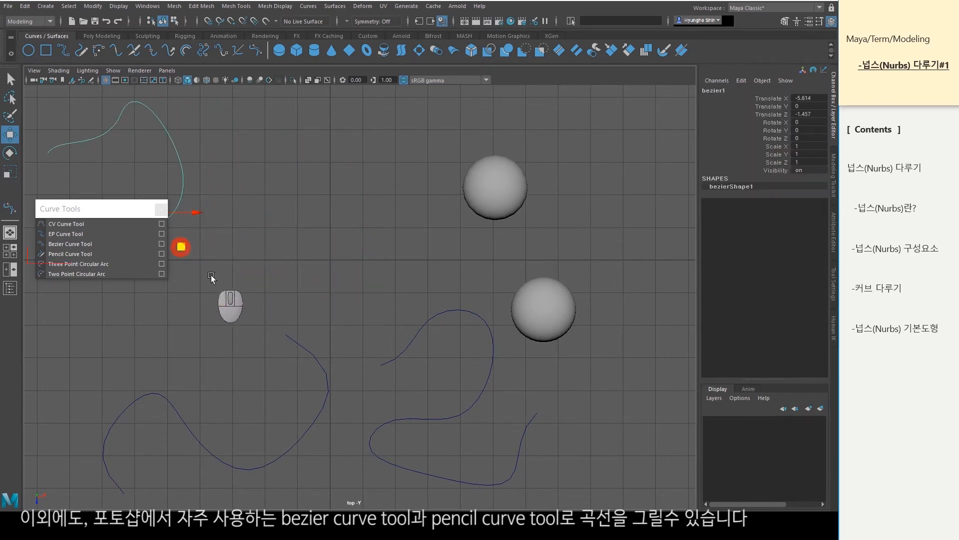
- Draw a freehand S-shaped curve with the Pencil Curve Tool near the grid's centre and display its edit points
{"action": "left_click", "coordinate": [71, 255]}
{"action": "mouse_move", "coordinate": [210, 270]}
{"action": "left_mouse_down"}
{"action": "mouse_move", "coordinate": [248, 220]}
{"action": "mouse_move", "coordinate": [278, 270]}
{"action": "mouse_move", "coordinate": [336, 261]}
{"action": "mouse_move", "coordinate": [334, 165]}
{"action": "mouse_move", "coordinate": [280, 171]}
{"action": "left_mouse_up"}
{"action": "right_click_drag", "start_coordinate": [246, 235], "coordinate": [239, 249]}
{"action": "right_click_drag", "start_coordinate": [325, 274], "coordinate": [321, 282]}
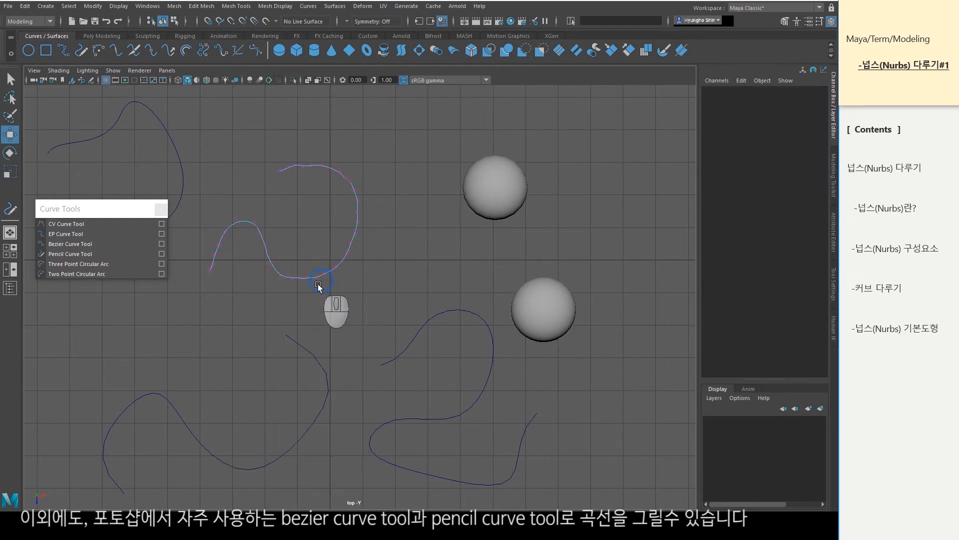
- Return the pencil curve to object mode and select the whole curve
{"action": "right_click_drag", "start_coordinate": [355, 234], "coordinate": [395, 209]}
{"action": "left_click", "coordinate": [392, 241]}
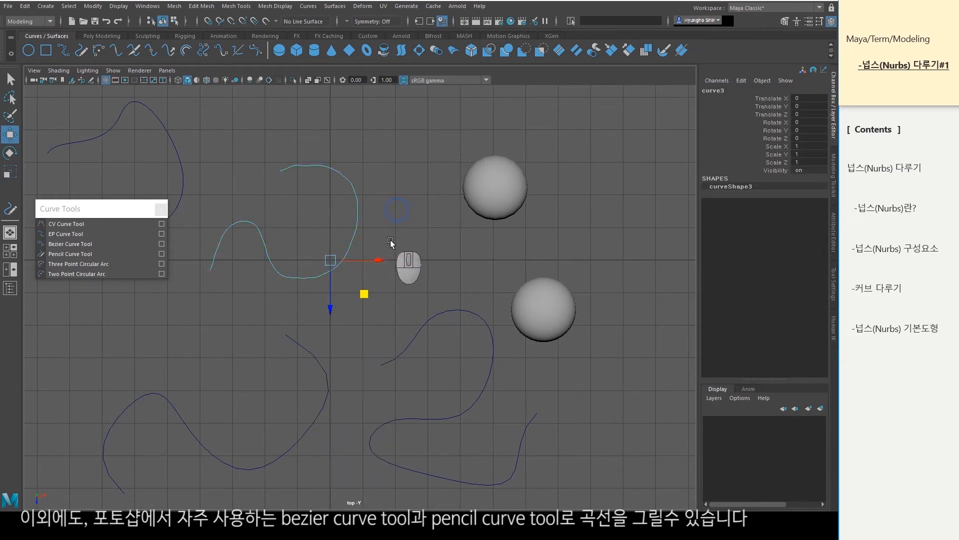
{"action": "left_click", "coordinate": [334, 268]}
- Switch back to the perspective view and examine how the drawn curves lie on the grid plane
{"action": "key", "text": "space"}
{"action": "right_click_drag", "start_coordinate": [408, 290], "coordinate": [416, 264]}
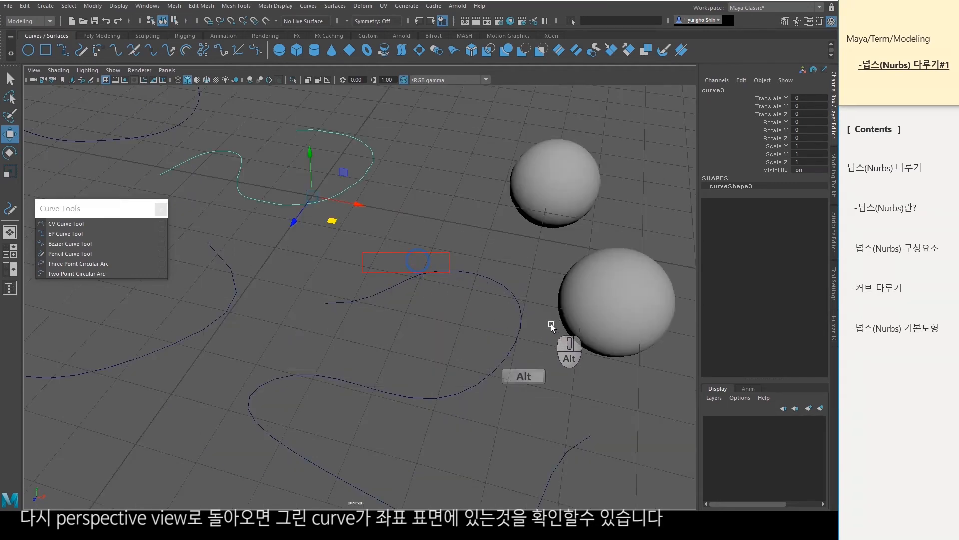
{"action": "right_click_drag", "start_coordinate": [549, 324], "coordinate": [370, 326], "text": "alt"}
{"action": "left_click_drag", "start_coordinate": [370, 326], "coordinate": [400, 330], "text": "alt"}
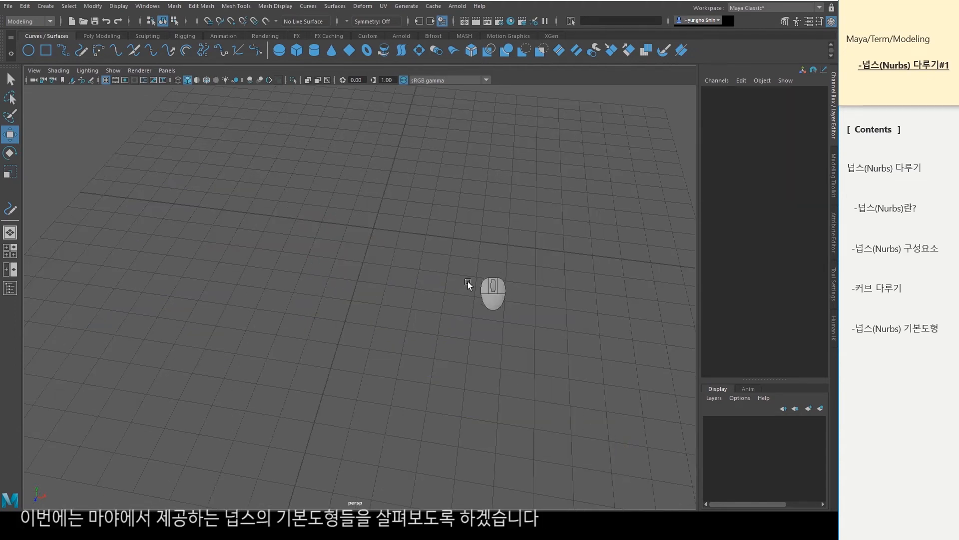
- Create a NURBS sphere at the origin of the empty scene and expand its makeNurbSphere1 settings
{"action": "left_click_drag", "start_coordinate": [428, 317], "coordinate": [397, 308], "text": "alt"}
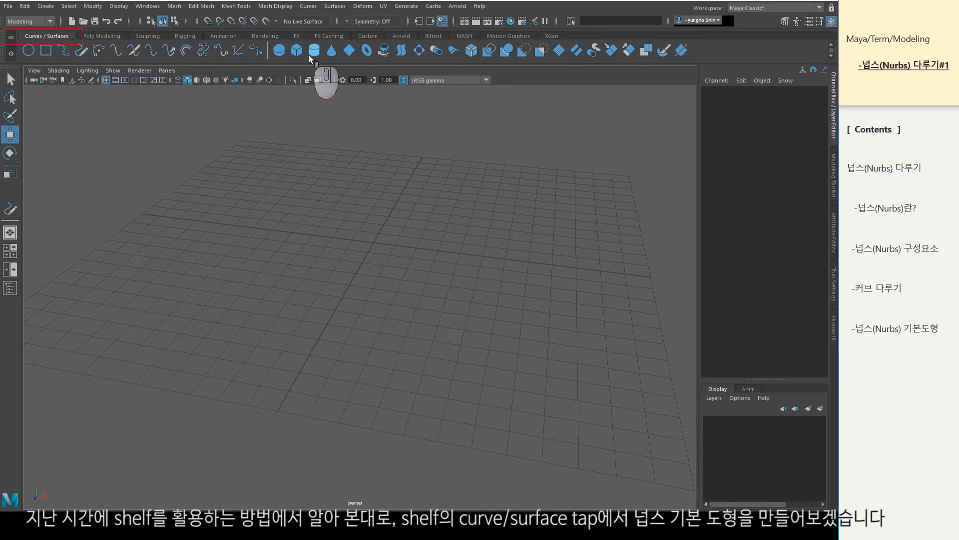
{"action": "left_click", "coordinate": [278, 51]}
{"action": "right_click_drag", "start_coordinate": [348, 311], "coordinate": [670, 293], "text": "alt"}
{"action": "left_click", "coordinate": [748, 202]}
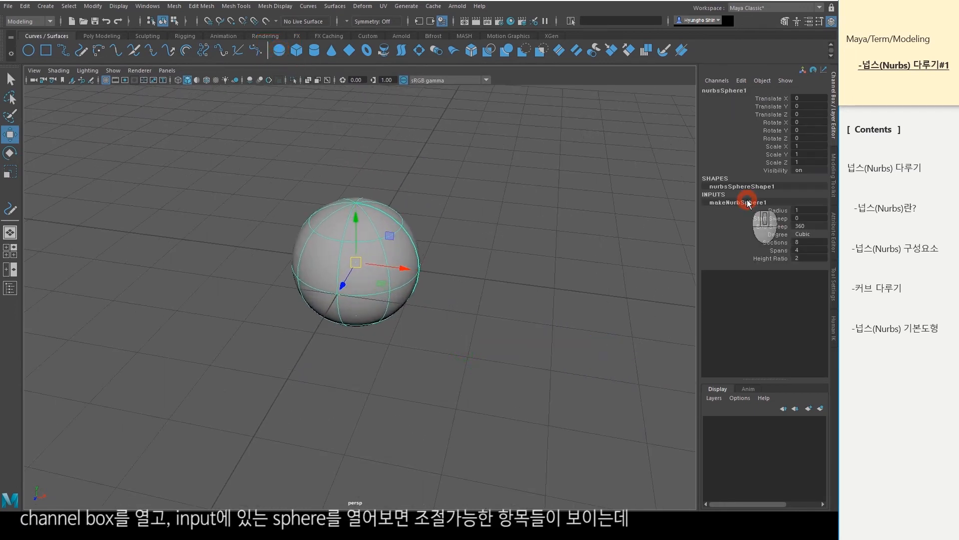
- Try a radius of 2.2 on the NURBS sphere, and undo the change
{"action": "left_click", "coordinate": [799, 213]}
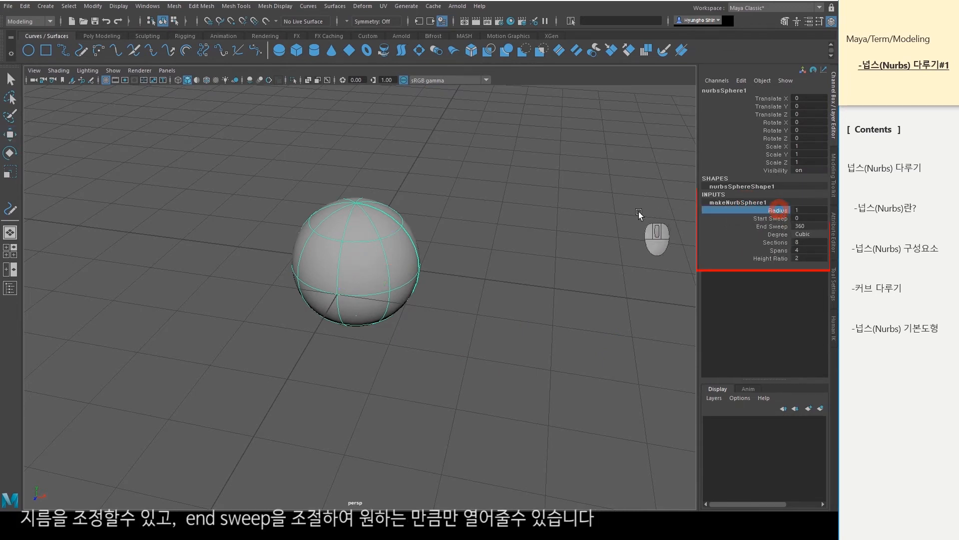
{"action": "middle_click_drag", "start_coordinate": [643, 212], "coordinate": [644, 211]}
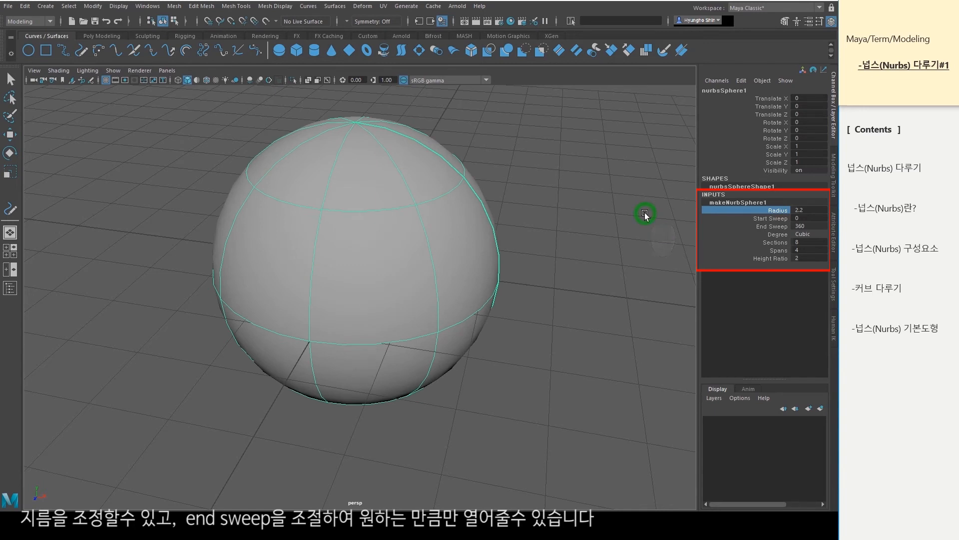
{"action": "key", "text": "ctrl+z"}
- Set the NURBS sphere's End Sweep to 270 so that a quarter of it is cut open
{"action": "left_click", "coordinate": [770, 226]}
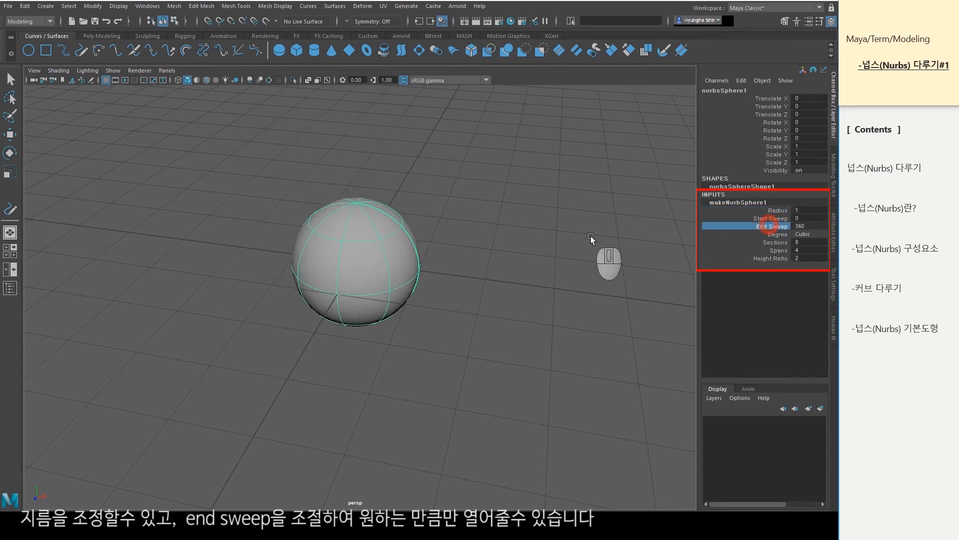
{"action": "middle_click_drag", "start_coordinate": [598, 236], "coordinate": [541, 243]}
{"action": "left_click_drag", "start_coordinate": [540, 245], "coordinate": [376, 276], "text": "alt"}
{"action": "middle_click_drag", "start_coordinate": [491, 296], "coordinate": [439, 263], "text": "alt"}
{"action": "left_click", "coordinate": [814, 225]}
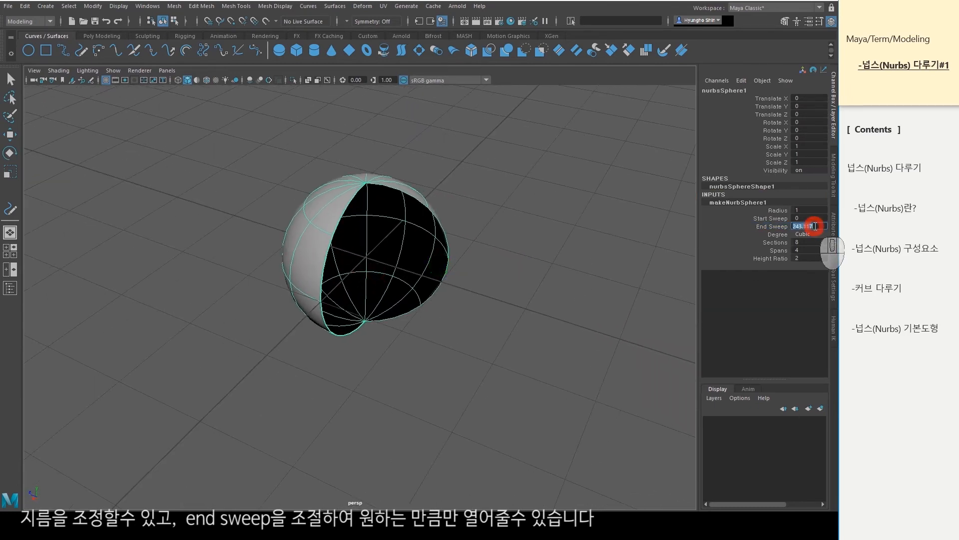
{"action": "type", "text": "270"}
{"action": "key", "text": "Return"}
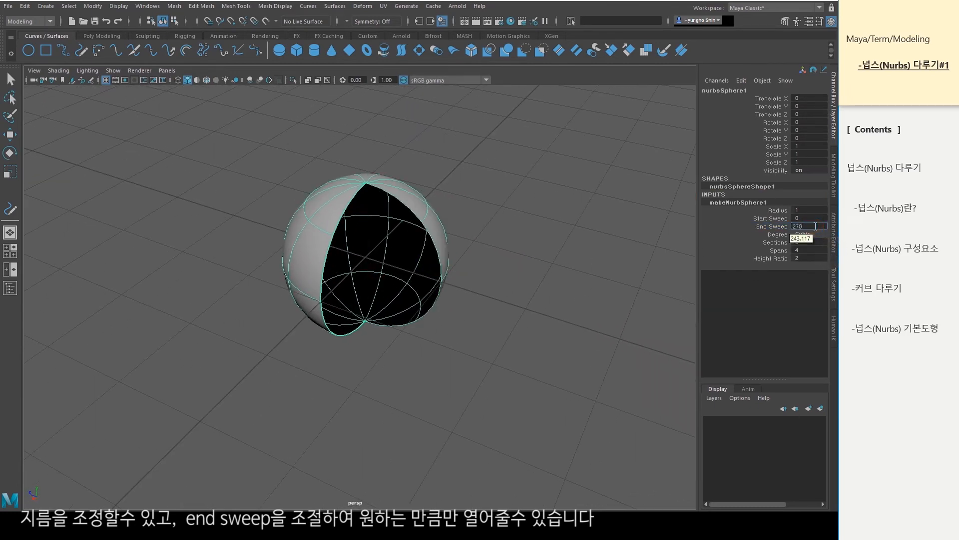
{"action": "left_click_drag", "start_coordinate": [630, 223], "coordinate": [515, 231], "text": "alt"}
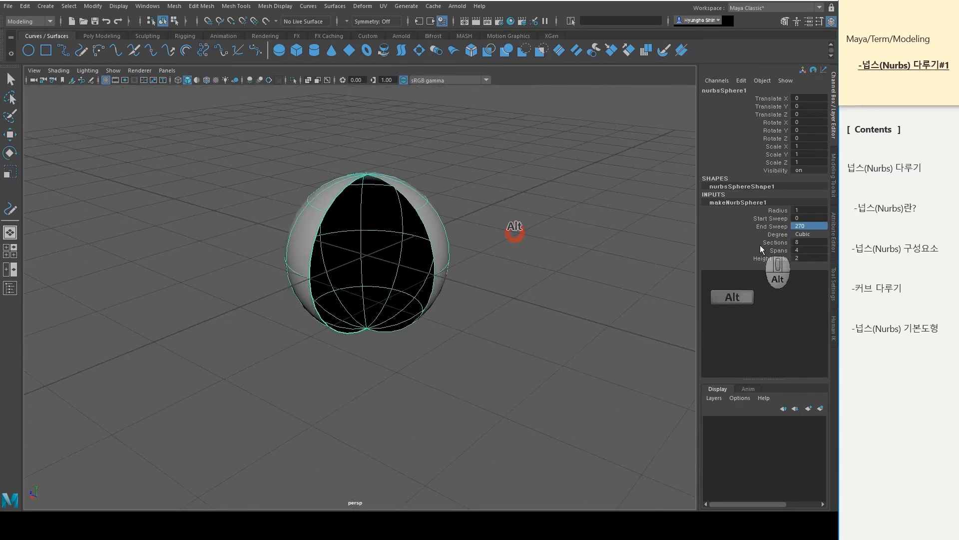
- Set the sphere's Sections to 7 and its Spans to 6
{"action": "left_click", "coordinate": [765, 242]}
{"action": "mouse_move", "coordinate": [592, 239]}
{"action": "middle_mouse_down"}
{"action": "mouse_move", "coordinate": [570, 243]}
{"action": "mouse_move", "coordinate": [582, 242]}
{"action": "middle_mouse_up"}
{"action": "left_click_drag", "start_coordinate": [582, 243], "coordinate": [578, 275], "text": "alt"}
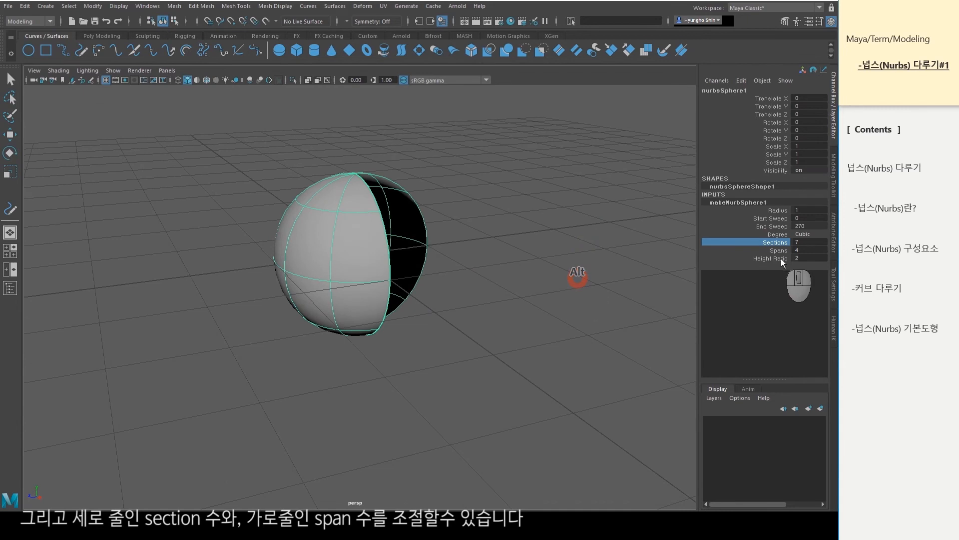
{"action": "left_click", "coordinate": [778, 251]}
{"action": "mouse_move", "coordinate": [547, 261]}
{"action": "middle_mouse_down"}
{"action": "mouse_move", "coordinate": [581, 259]}
{"action": "mouse_move", "coordinate": [539, 260]}
{"action": "mouse_move", "coordinate": [553, 261]}
{"action": "middle_mouse_up"}
{"action": "left_click_drag", "start_coordinate": [556, 319], "coordinate": [440, 304], "text": "alt"}
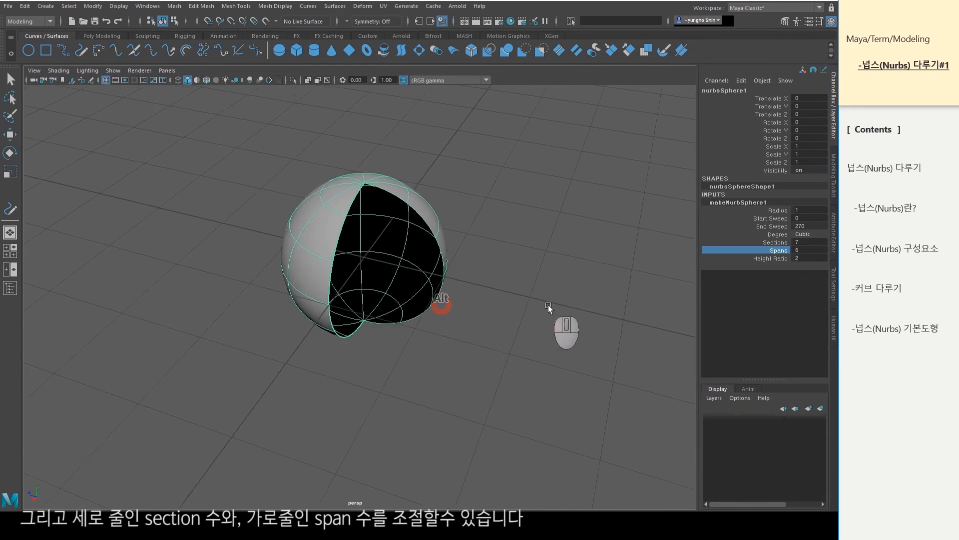
- Move the opened sphere along the Z axis to about 3.12
{"action": "right_click_drag", "start_coordinate": [395, 238], "coordinate": [452, 222]}
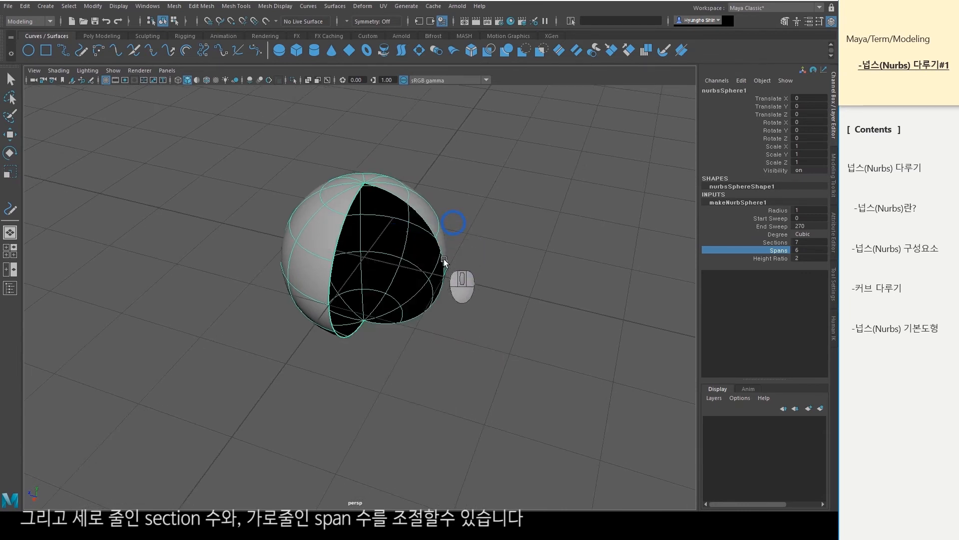
{"action": "key", "text": "w"}
{"action": "left_click_drag", "start_coordinate": [331, 240], "coordinate": [123, 192]}
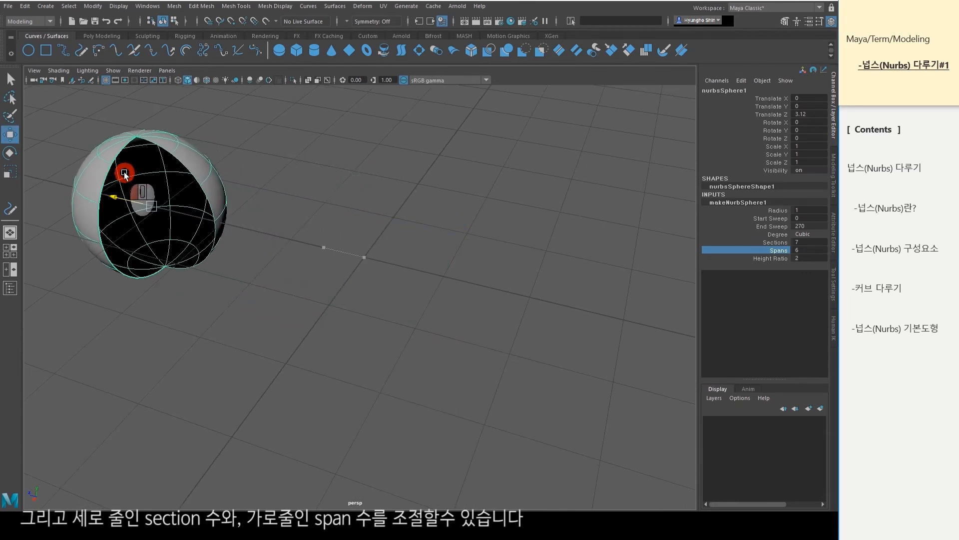
- Create a NURBS cube at the origin and select its separate face planes one by one
{"action": "left_click", "coordinate": [296, 51]}
{"action": "left_click", "coordinate": [368, 286]}
{"action": "left_click", "coordinate": [396, 255]}
{"action": "left_click", "coordinate": [375, 221]}
- Try pulling the cube's top, front and right planes apart, moving the front about 0.979 in X and the right about -0.727 in Z
{"action": "left_click_drag", "start_coordinate": [362, 212], "coordinate": [364, 170]}
{"action": "left_click", "coordinate": [393, 249]}
{"action": "left_click_drag", "start_coordinate": [325, 248], "coordinate": [309, 331]}
{"action": "left_click", "coordinate": [341, 267]}
{"action": "left_click_drag", "start_coordinate": [466, 317], "coordinate": [440, 305], "text": "alt"}
{"action": "left_click", "coordinate": [452, 272]}
{"action": "left_click_drag", "start_coordinate": [534, 305], "coordinate": [547, 325], "text": "alt"}
- Try 3 patches in U and V on the NURBS cube, inspect its planes, and undo the edits
{"action": "left_click", "coordinate": [733, 203]}
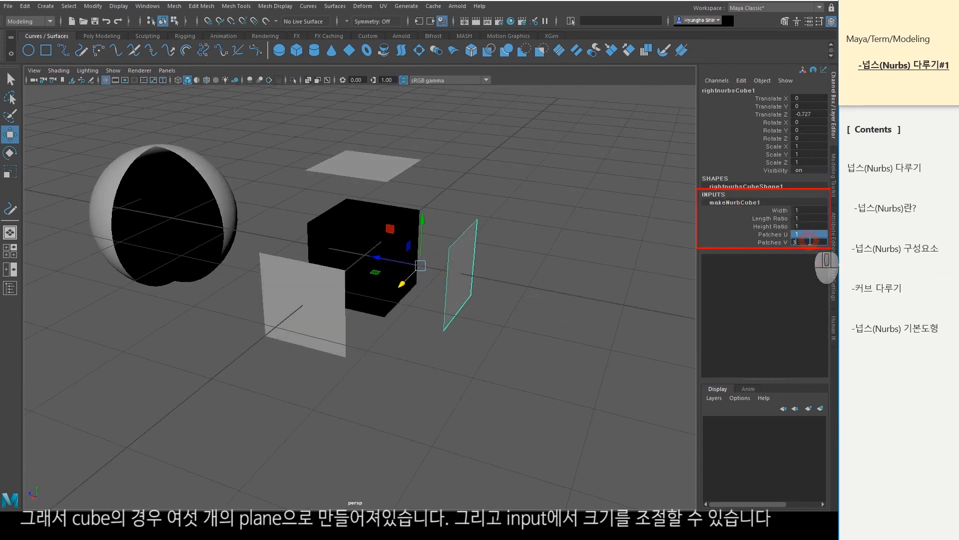
{"action": "left_click", "coordinate": [321, 289]}
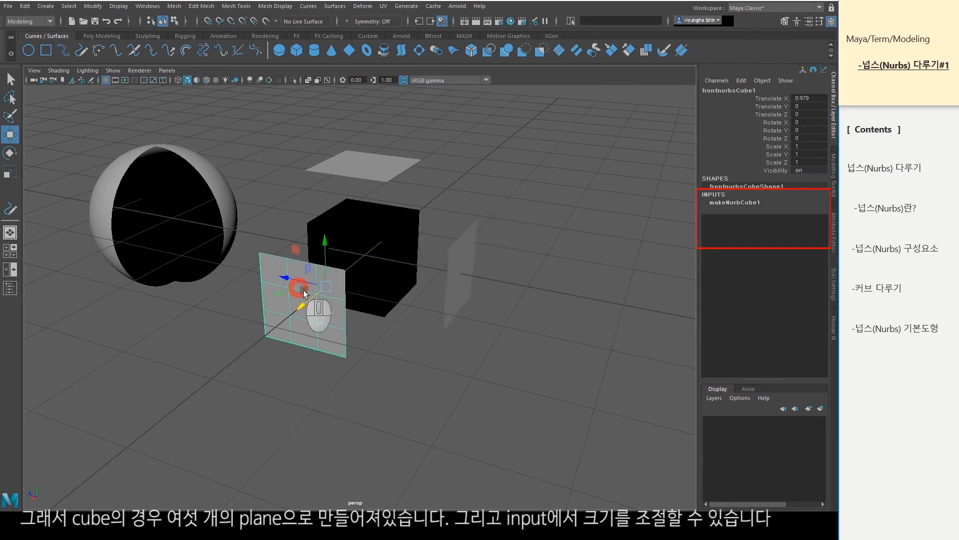
{"action": "left_click", "coordinate": [382, 171]}
{"action": "left_click_drag", "start_coordinate": [500, 297], "coordinate": [502, 298], "text": "alt"}
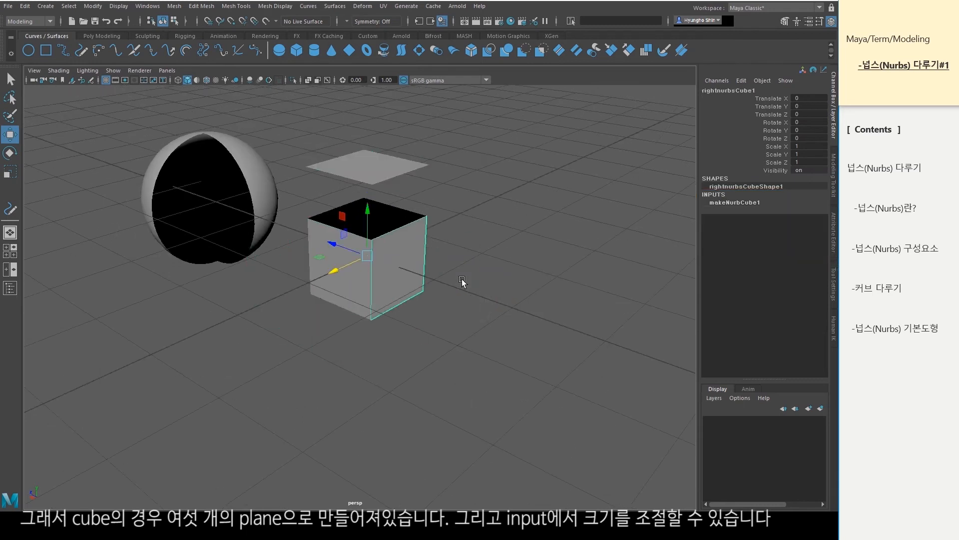
- Select the whole NURBS cube group and move it along the X axis to about -3.125
{"action": "left_click", "coordinate": [479, 295]}
{"action": "left_click", "coordinate": [377, 262]}
{"action": "key", "text": "Up"}
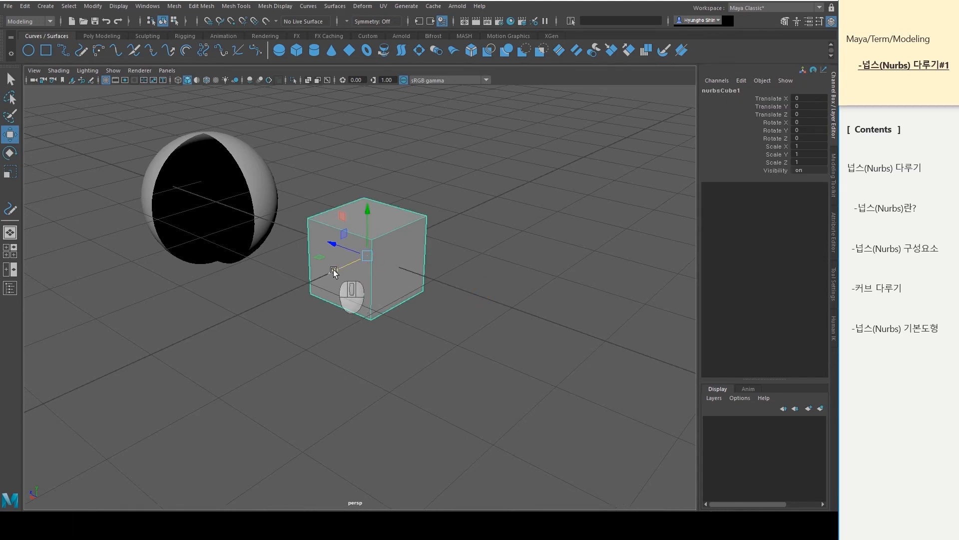
{"action": "left_click_drag", "start_coordinate": [342, 279], "coordinate": [475, 206]}
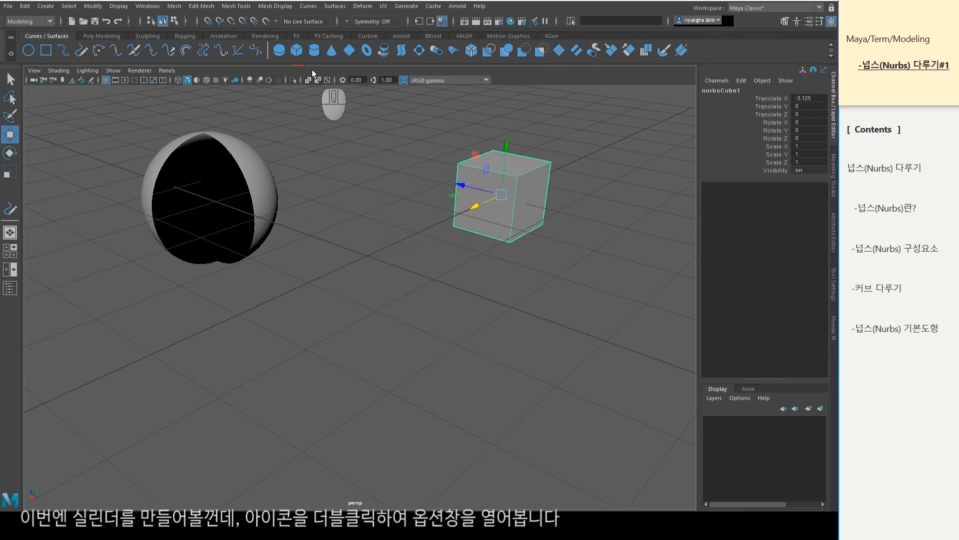
- Create a NURBS cylinder at the origin with the Caps option set to Both
{"action": "double_click", "coordinate": [314, 51]}
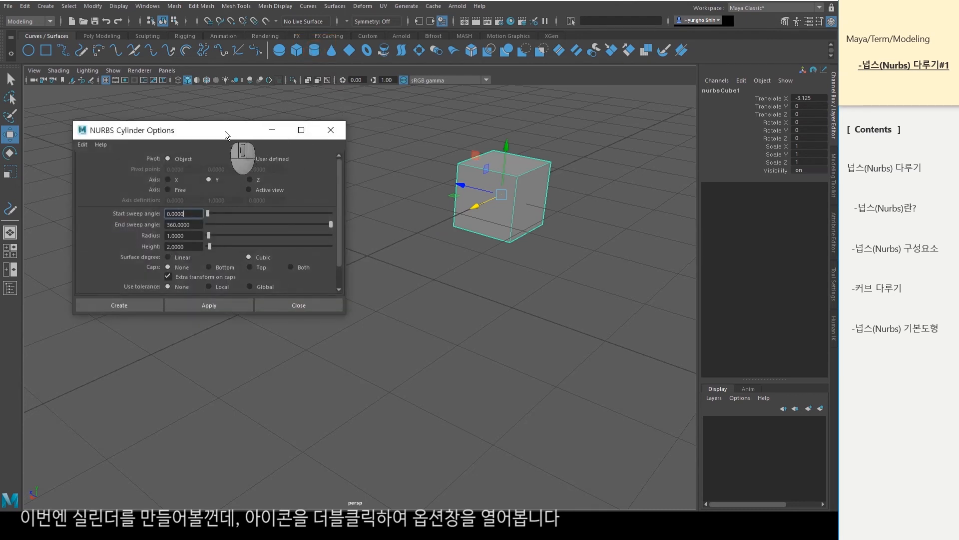
{"action": "left_click_drag", "start_coordinate": [225, 131], "coordinate": [196, 164]}
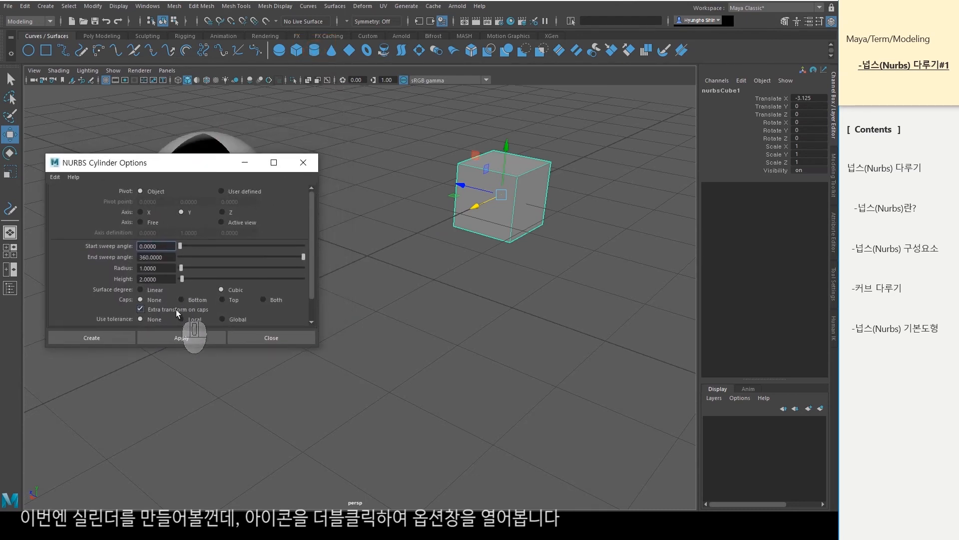
{"action": "left_click", "coordinate": [262, 299]}
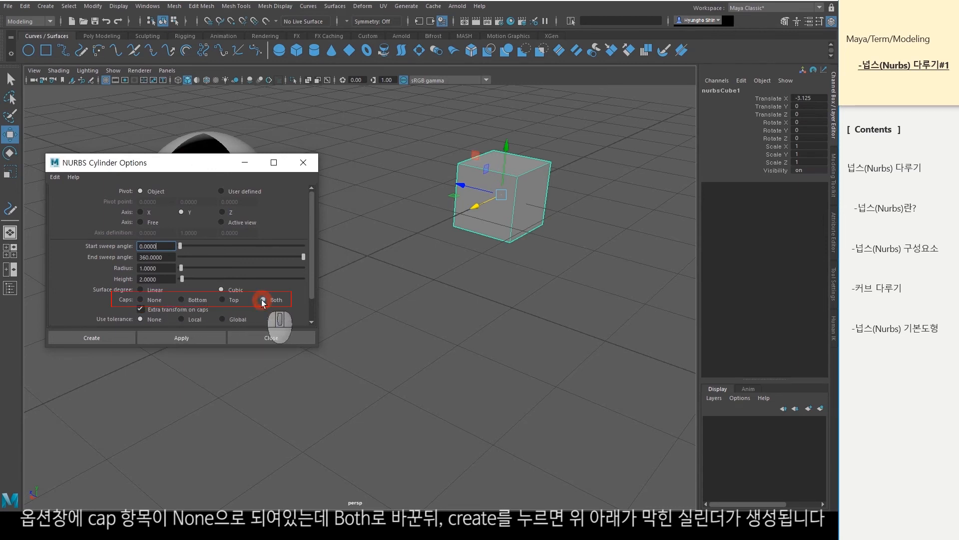
{"action": "left_click", "coordinate": [110, 337]}
{"action": "mouse_move", "coordinate": [589, 307]}
{"action": "left_mouse_down", "text": "alt"}
{"action": "mouse_move", "coordinate": [551, 302]}
{"action": "mouse_move", "coordinate": [571, 302]}
{"action": "left_mouse_up", "text": "alt"}
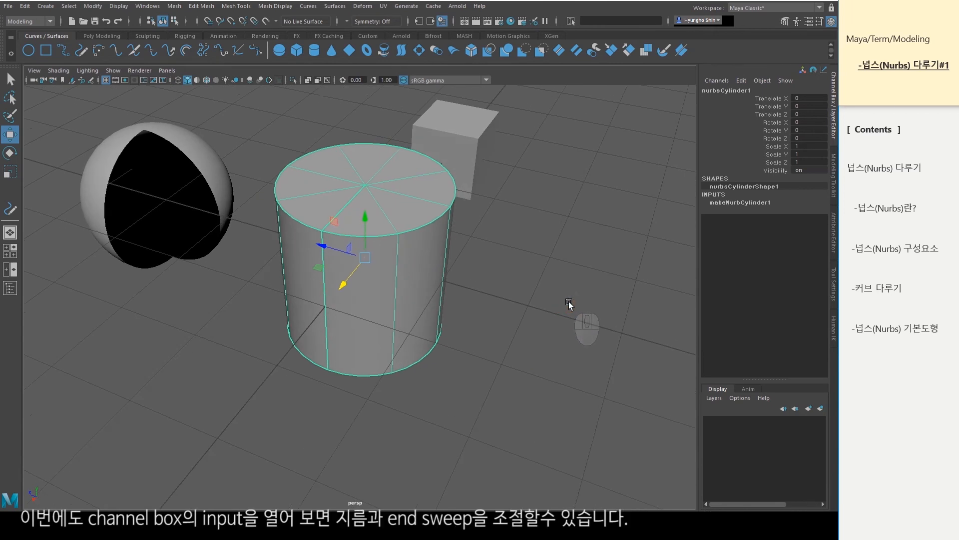
- Expand the makeNurbCylinder1 settings, try a smaller cylinder radius, and set the Radius back to 1
{"action": "left_click", "coordinate": [745, 203]}
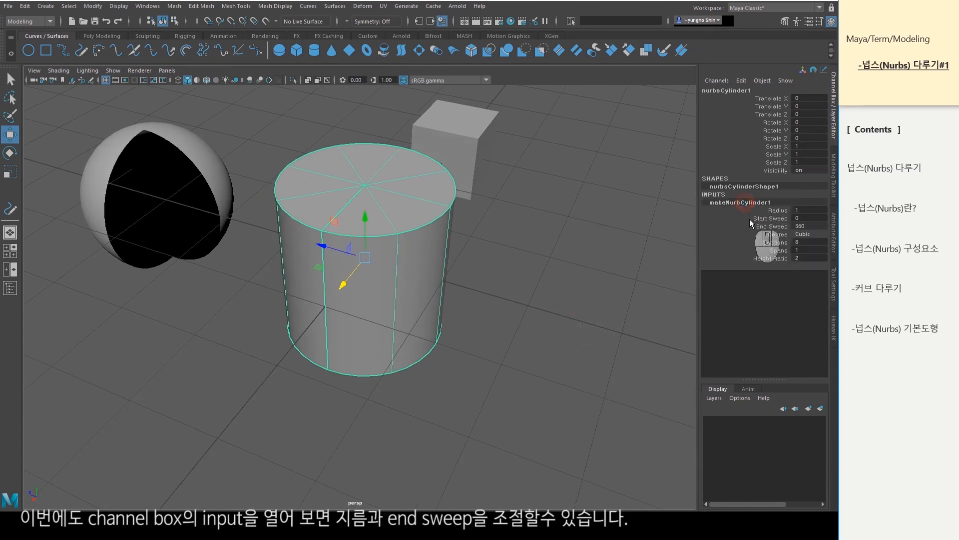
{"action": "left_click", "coordinate": [777, 210]}
{"action": "middle_click_drag", "start_coordinate": [615, 239], "coordinate": [582, 239]}
{"action": "left_click", "coordinate": [805, 210]}
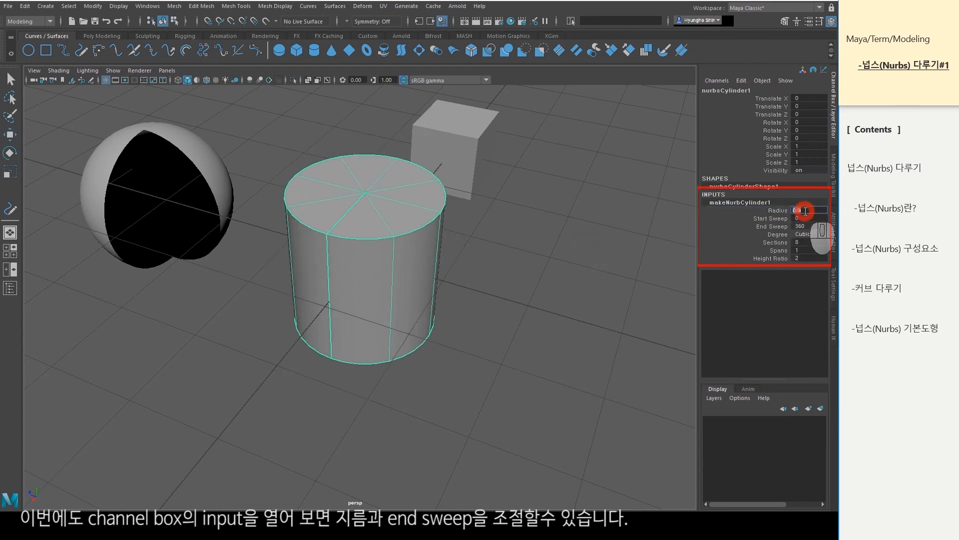
{"action": "type", "text": "1"}
{"action": "key", "text": "Return"}
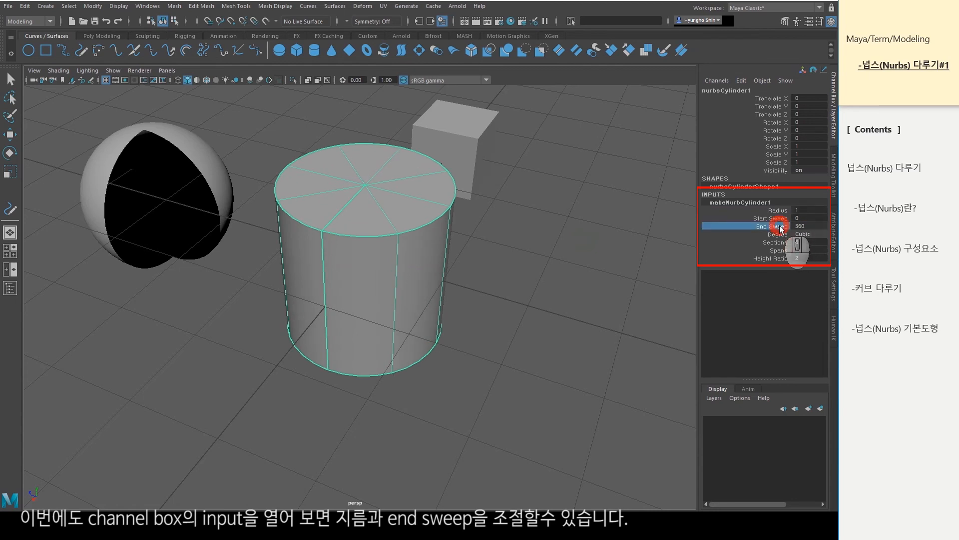
- Set the cylinder's End Sweep to 180 to cut it in half
{"action": "middle_click_drag", "start_coordinate": [578, 242], "coordinate": [503, 252]}
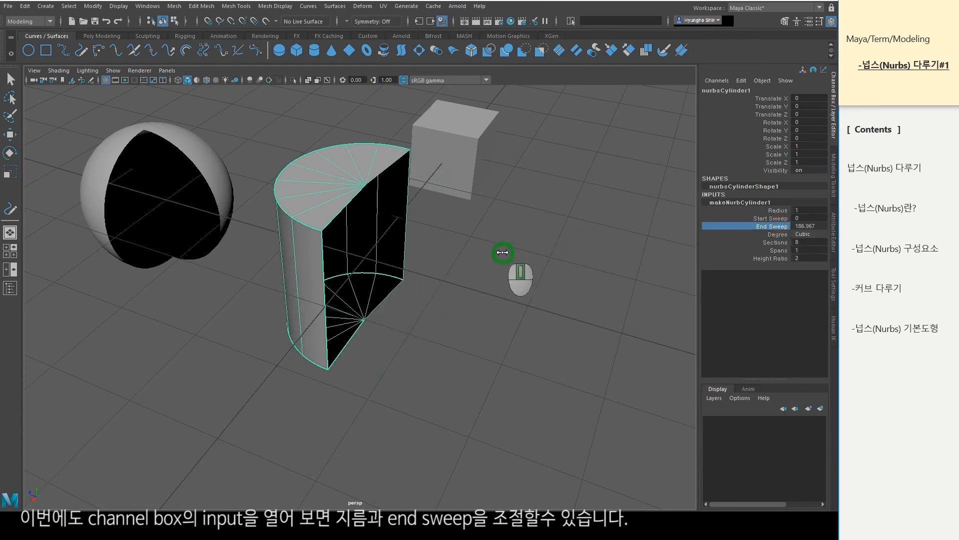
{"action": "left_click", "coordinate": [803, 226]}
{"action": "key", "text": "Return"}
{"action": "left_click_drag", "start_coordinate": [473, 253], "coordinate": [423, 284], "text": "alt"}
{"action": "left_click_drag", "start_coordinate": [510, 271], "coordinate": [524, 268], "text": "alt"}
- Select the half cylinder's top cap, side surface and bottom cap in turn to examine its separate parts
{"action": "left_click", "coordinate": [465, 246]}
{"action": "left_click", "coordinate": [343, 184]}
{"action": "left_click_drag", "start_coordinate": [383, 261], "coordinate": [454, 306], "text": "alt"}
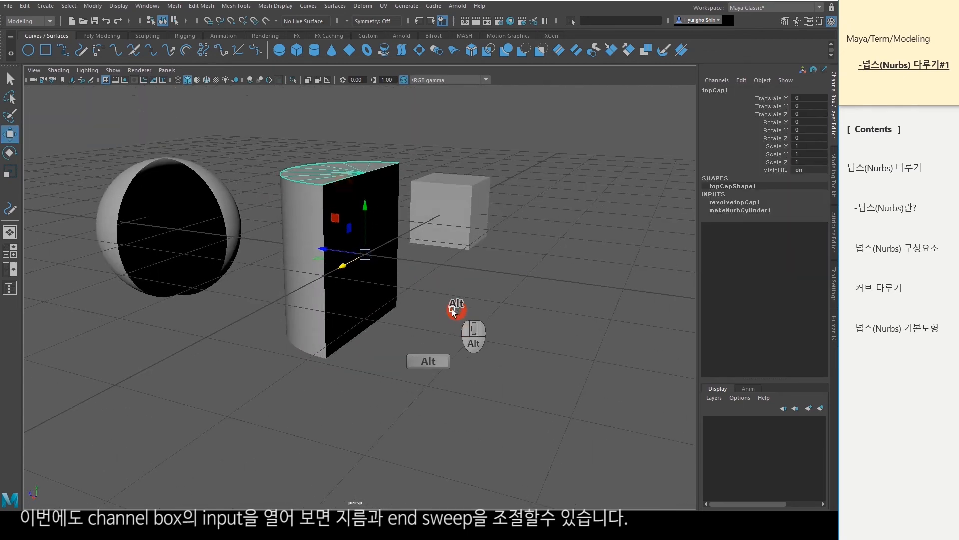
{"action": "left_click", "coordinate": [294, 216]}
{"action": "left_click_drag", "start_coordinate": [394, 357], "coordinate": [401, 359], "text": "alt"}
{"action": "left_click", "coordinate": [370, 344]}
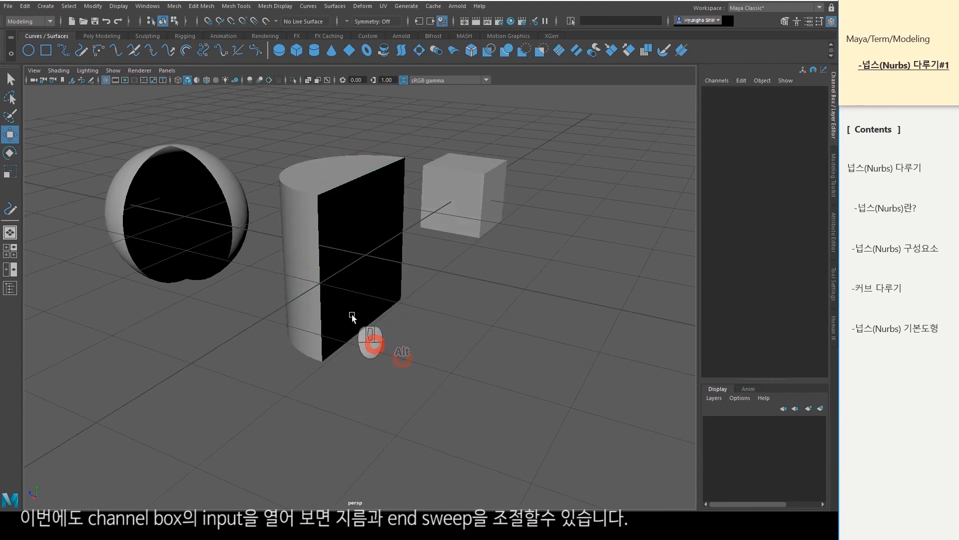
{"action": "left_click", "coordinate": [350, 313]}
{"action": "left_click", "coordinate": [457, 307]}
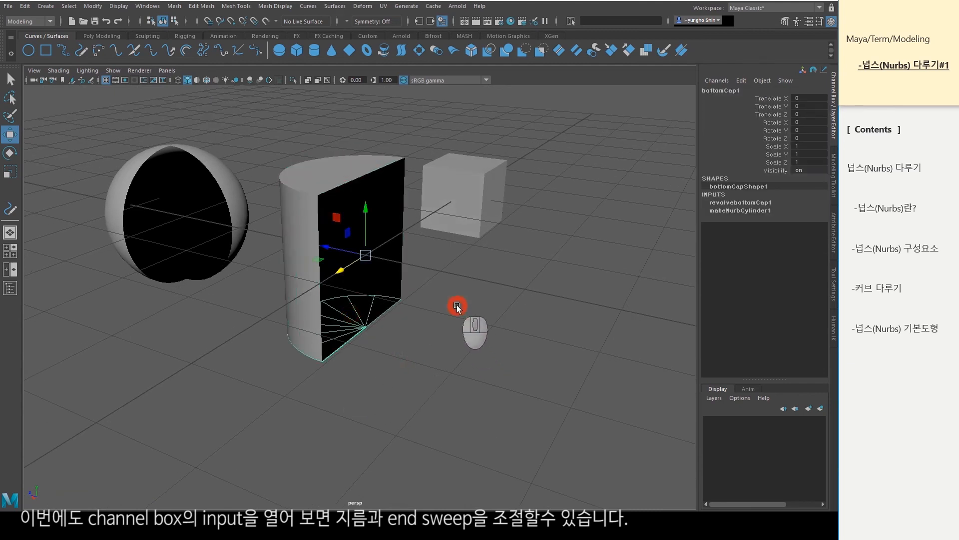
- Increase the number of Sections and Spans on the half cylinder
{"action": "left_click", "coordinate": [296, 248]}
{"action": "left_click", "coordinate": [743, 200]}
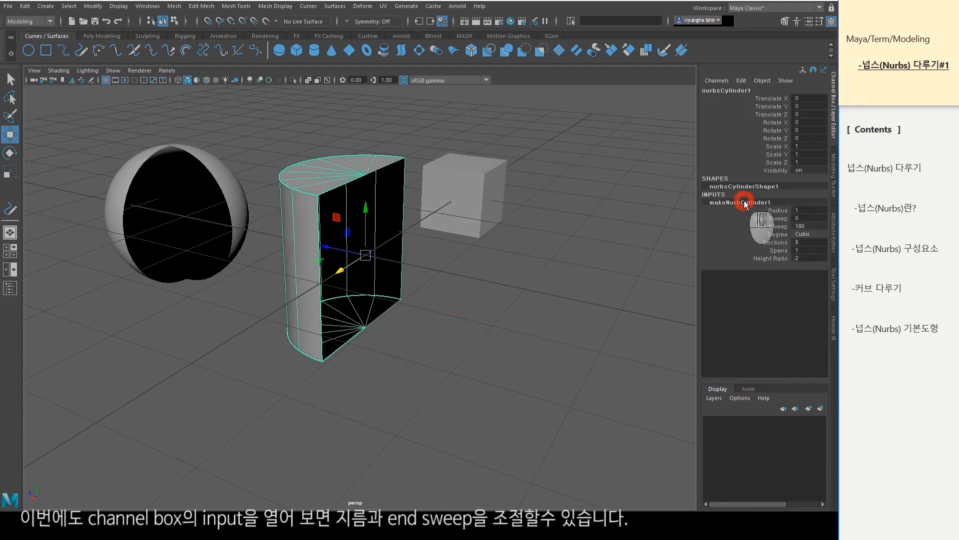
{"action": "left_click", "coordinate": [773, 242]}
{"action": "middle_click_drag", "start_coordinate": [563, 246], "coordinate": [603, 250]}
{"action": "left_click", "coordinate": [778, 250]}
- Select the half cylinder and move it along the Z axis to about -3.443
{"action": "left_click", "coordinate": [475, 314]}
{"action": "key", "text": "w"}
{"action": "left_click", "coordinate": [309, 249]}
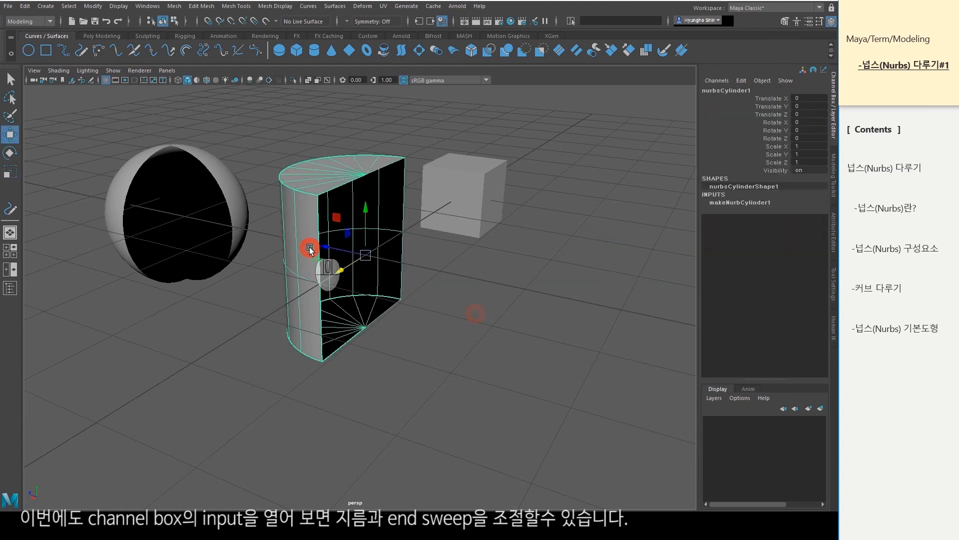
{"action": "left_click_drag", "start_coordinate": [328, 248], "coordinate": [603, 343]}
{"action": "key", "text": "r"}
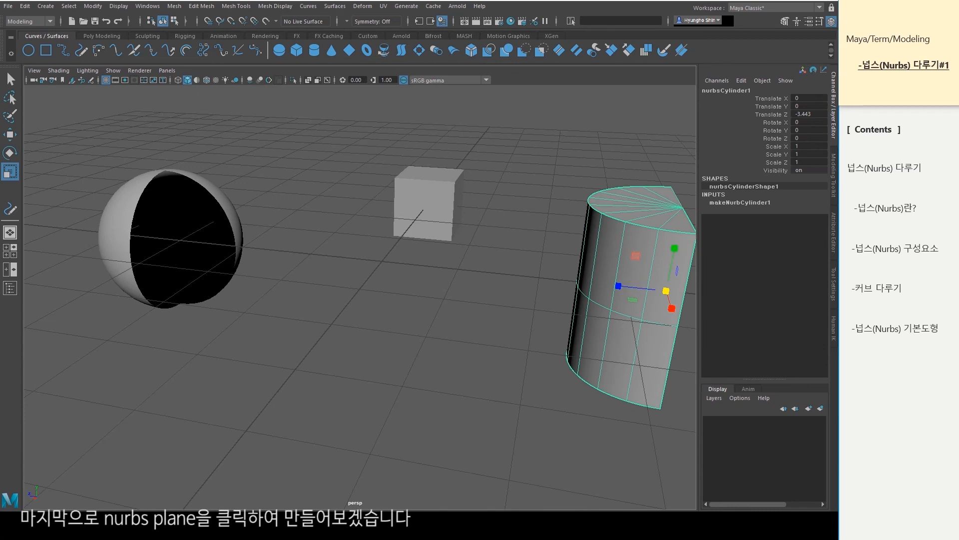
- Create a NURBS plane at the origin between the other primitives
{"action": "middle_click_drag", "start_coordinate": [466, 278], "coordinate": [462, 274], "text": "alt"}
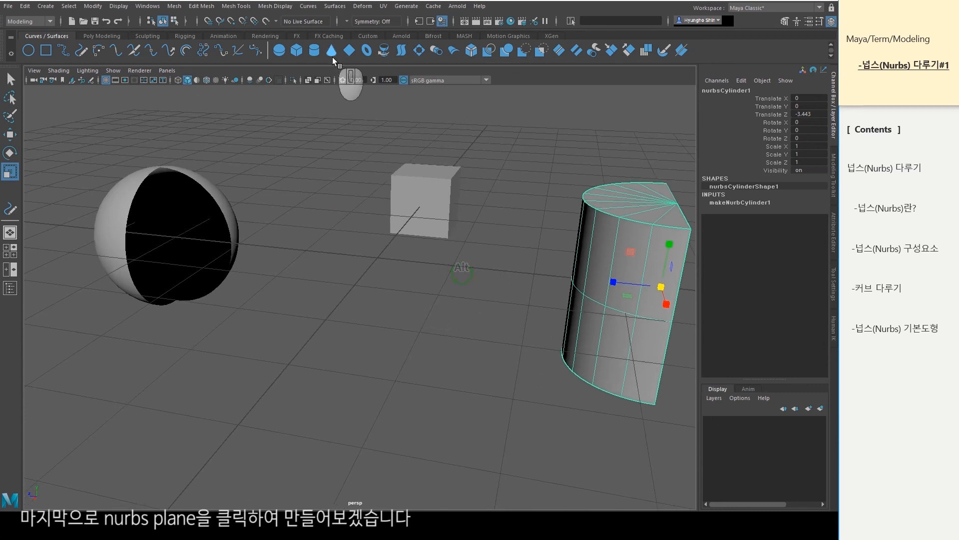
{"action": "left_click", "coordinate": [349, 51]}
{"action": "left_click_drag", "start_coordinate": [372, 345], "coordinate": [381, 330], "text": "alt"}
{"action": "right_click_drag", "start_coordinate": [439, 306], "coordinate": [544, 302], "text": "alt"}
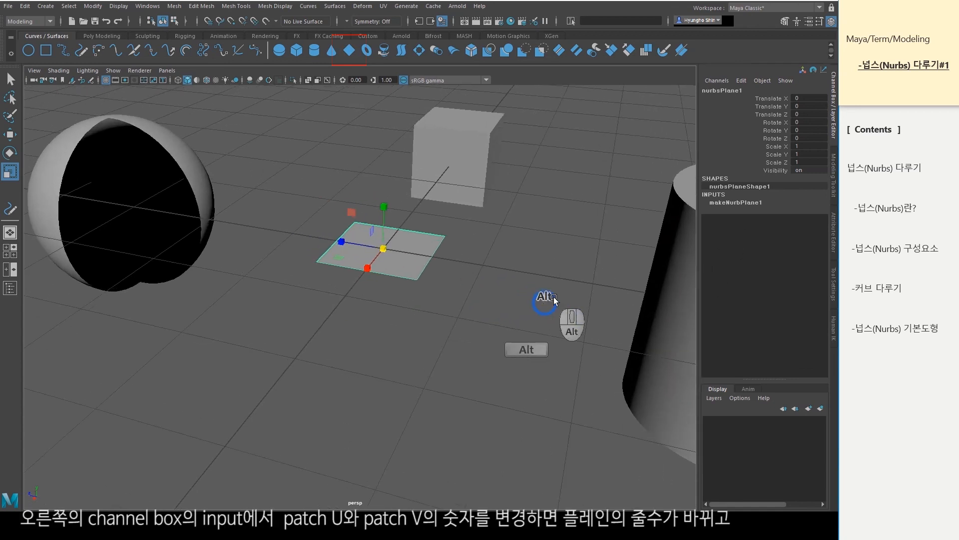
- Set the NURBS plane's Patches U and Patches V to 3
{"action": "left_click", "coordinate": [747, 202]}
{"action": "left_click_drag", "start_coordinate": [806, 227], "coordinate": [808, 234]}
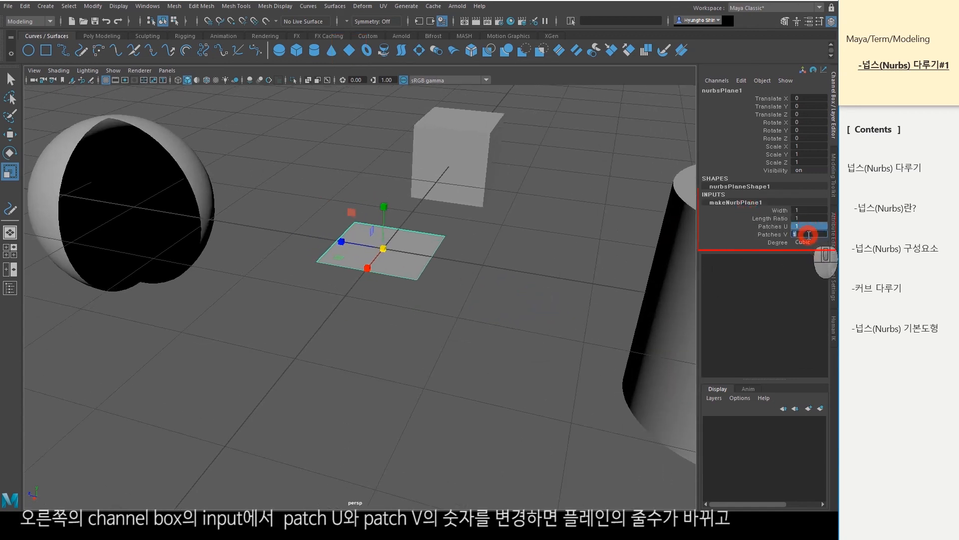
{"action": "type", "text": "3"}
{"action": "key", "text": "Return"}
{"action": "left_click_drag", "start_coordinate": [494, 348], "coordinate": [483, 388], "text": "alt"}
{"action": "middle_click_drag", "start_coordinate": [484, 388], "coordinate": [497, 394], "text": "alt"}
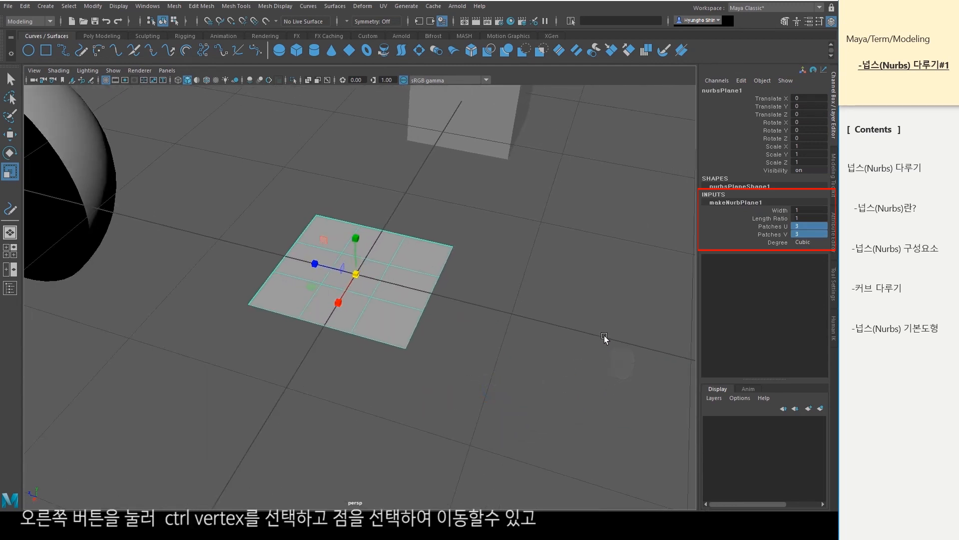
- Edit the plane's control vertices, raising one inner vertex and one vertex near the back corner into peaks
{"action": "right_click_drag", "start_coordinate": [368, 298], "coordinate": [305, 250]}
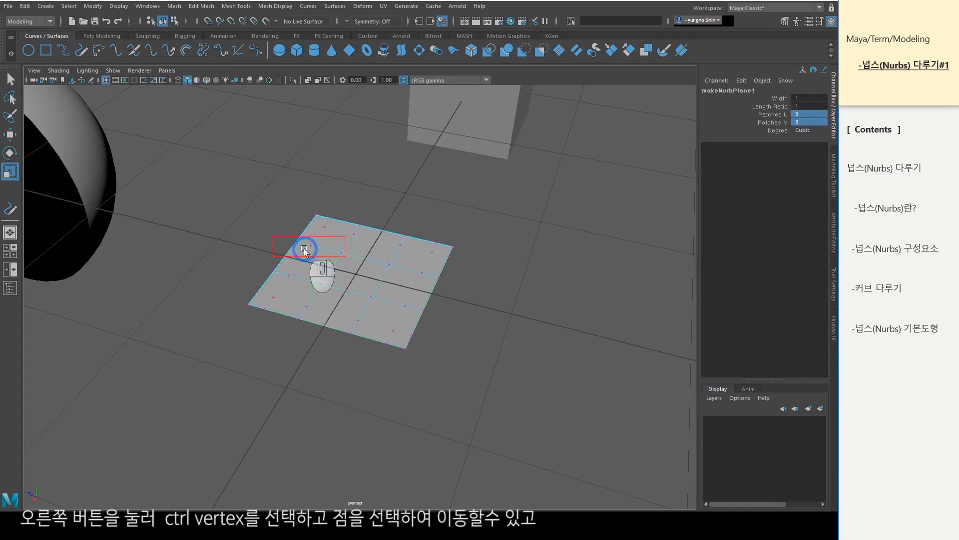
{"action": "right_click_drag", "start_coordinate": [369, 364], "coordinate": [364, 317], "text": "alt"}
{"action": "left_click", "coordinate": [380, 299]}
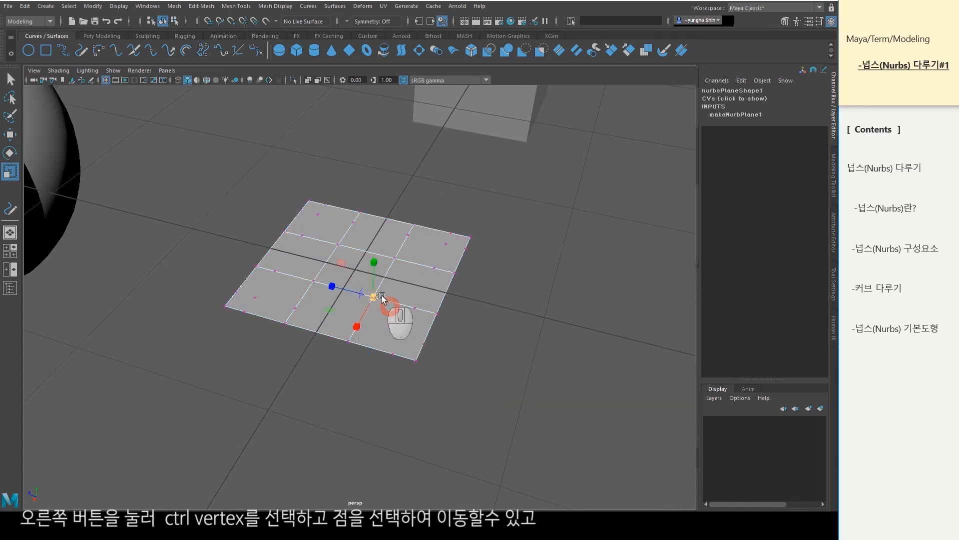
{"action": "key", "text": "w"}
{"action": "left_click_drag", "start_coordinate": [375, 259], "coordinate": [382, 172]}
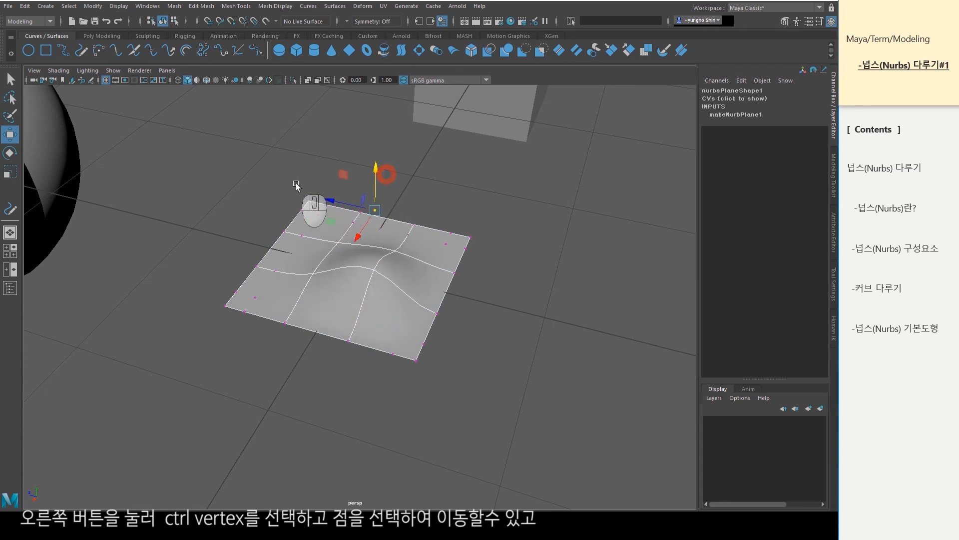
{"action": "left_click", "coordinate": [321, 223]}
{"action": "left_click_drag", "start_coordinate": [321, 223], "coordinate": [316, 98]}
{"action": "left_click_drag", "start_coordinate": [470, 341], "coordinate": [495, 336], "text": "alt"}
- Switch the plane to hull editing and raise two of its hull lines to form curved ridges
{"action": "right_click_drag", "start_coordinate": [333, 245], "coordinate": [381, 250]}
{"action": "left_click", "coordinate": [286, 302]}
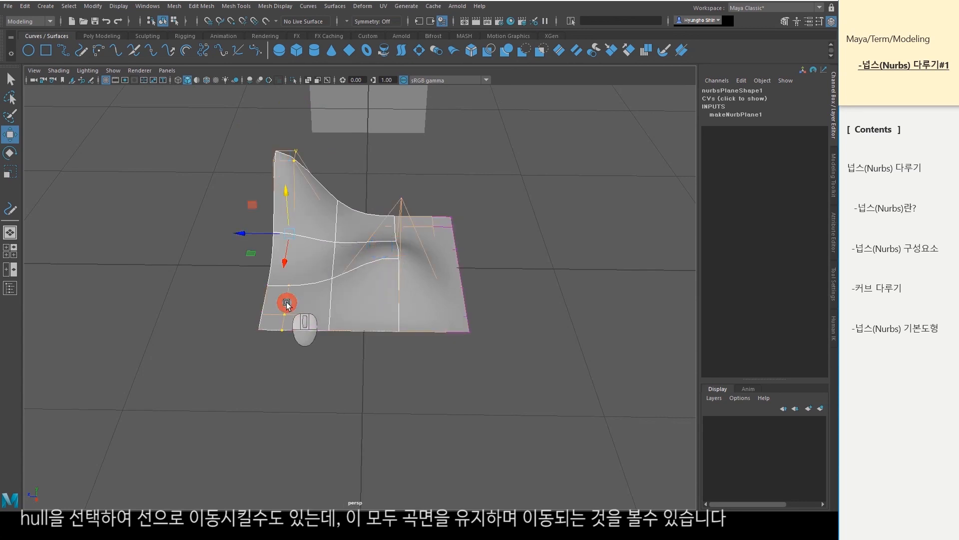
{"action": "left_click_drag", "start_coordinate": [285, 202], "coordinate": [285, 146]}
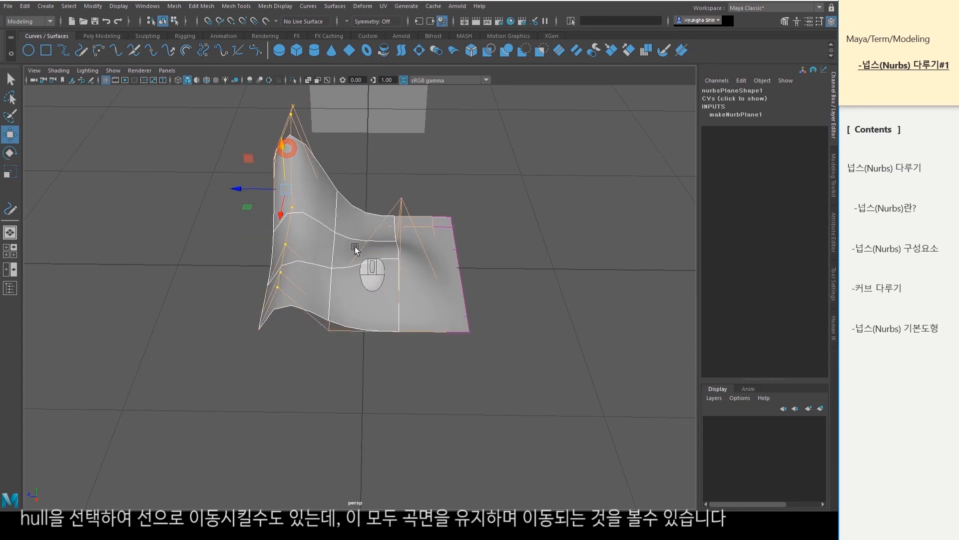
{"action": "left_click", "coordinate": [297, 255]}
{"action": "left_click_drag", "start_coordinate": [365, 202], "coordinate": [380, 133]}
{"action": "left_click_drag", "start_coordinate": [546, 310], "coordinate": [492, 395], "text": "alt"}
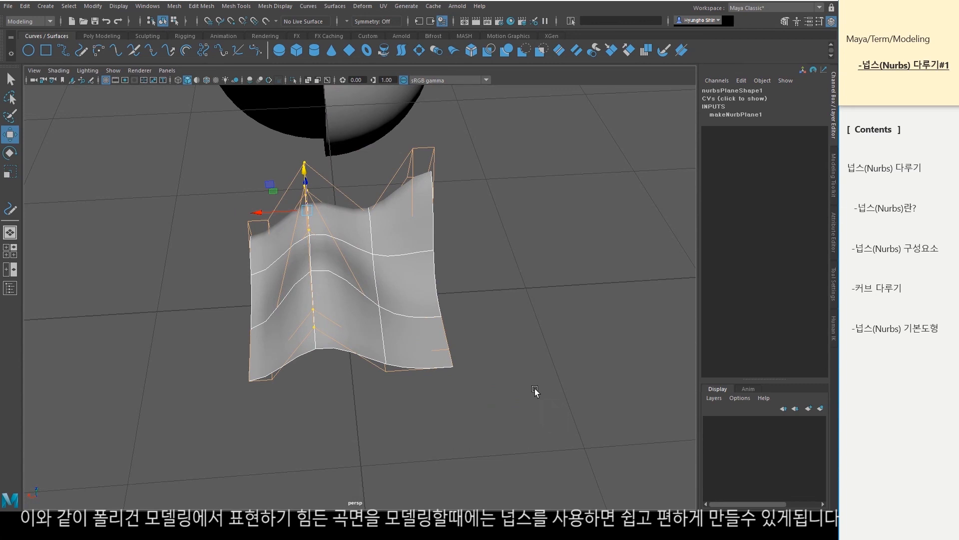
- Return the deformed plane to object mode and clear the selection with all four primitives in view
{"action": "right_click_drag", "start_coordinate": [535, 388], "coordinate": [412, 377], "text": "alt"}
{"action": "left_click_drag", "start_coordinate": [411, 376], "coordinate": [458, 371], "text": "alt"}
{"action": "right_click_drag", "start_coordinate": [383, 275], "coordinate": [445, 226]}
{"action": "left_click", "coordinate": [388, 350]}
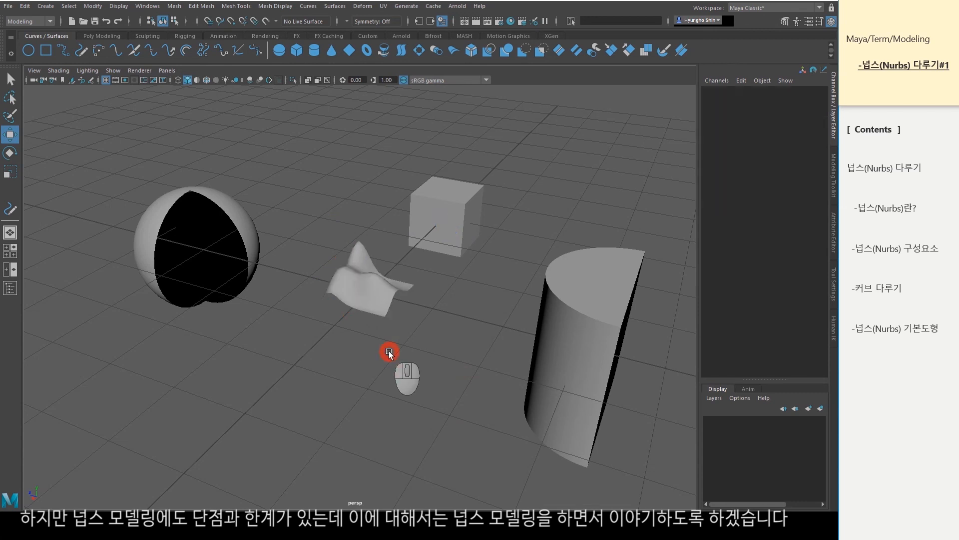